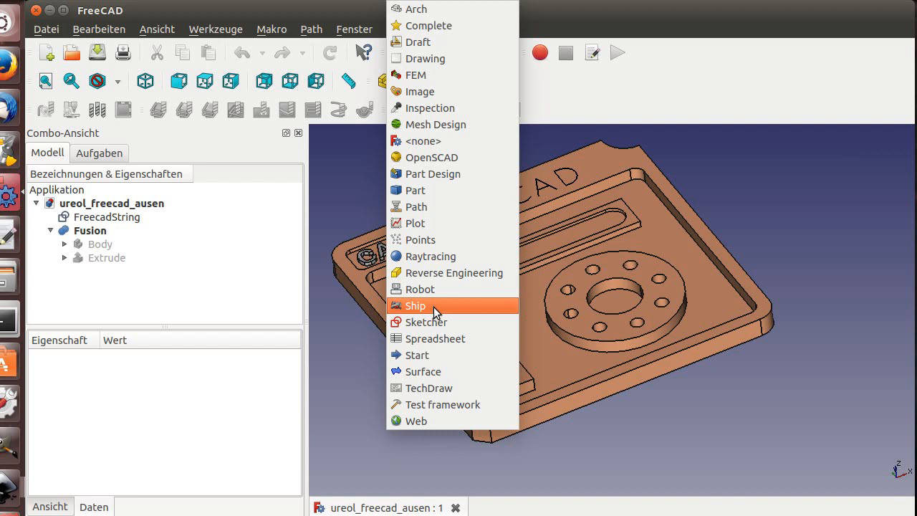
Switch to the Path workbench and create a job with Fusion as the base model, keeping the default stock settings.
{"action": "left_click", "coordinate": [428, 208]}
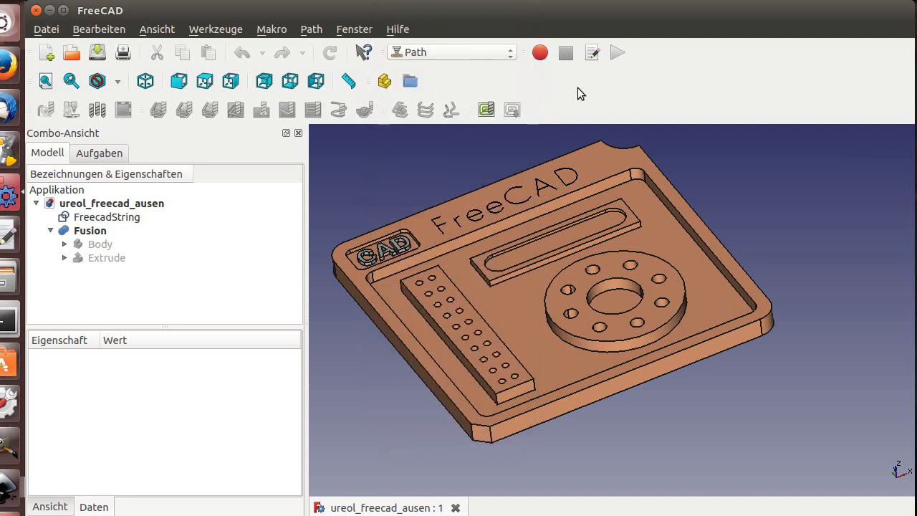
{"action": "left_click", "coordinate": [487, 112]}
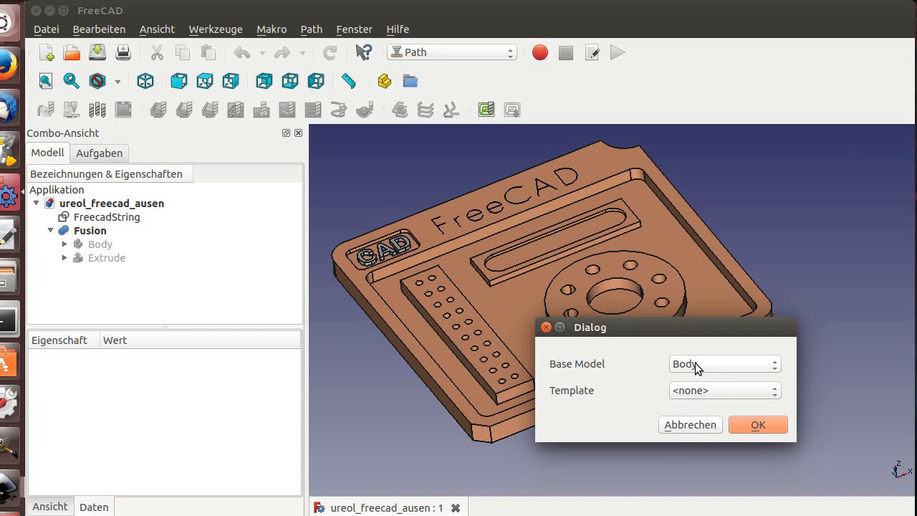
{"action": "left_click", "coordinate": [694, 374]}
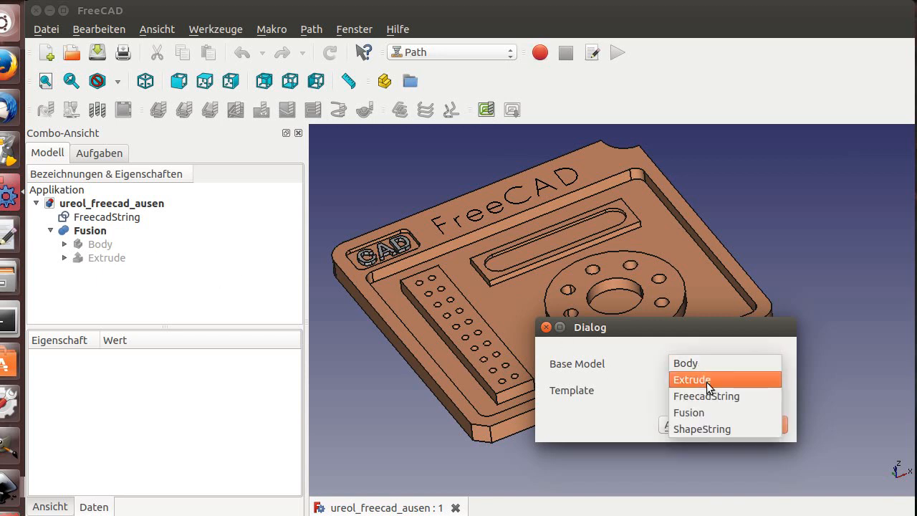
{"action": "left_click", "coordinate": [726, 411]}
{"action": "left_click", "coordinate": [758, 425]}
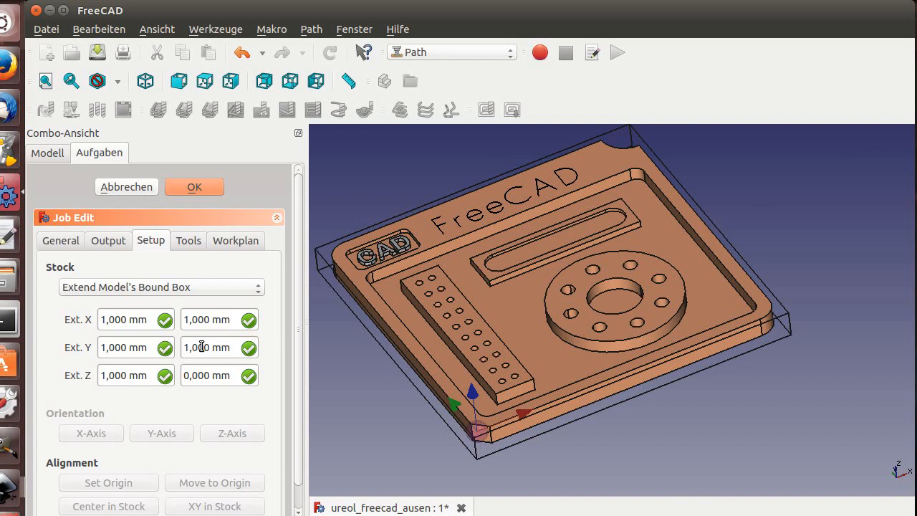
{"action": "left_click", "coordinate": [182, 188]}
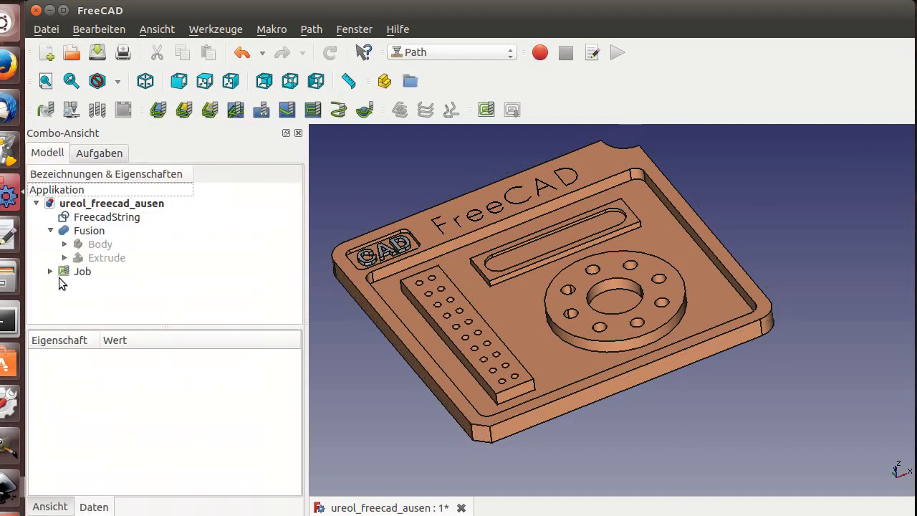
Add tool 2, the ur25 end mill, from the tool library to the job as a tool controller.
{"action": "left_click", "coordinate": [50, 271]}
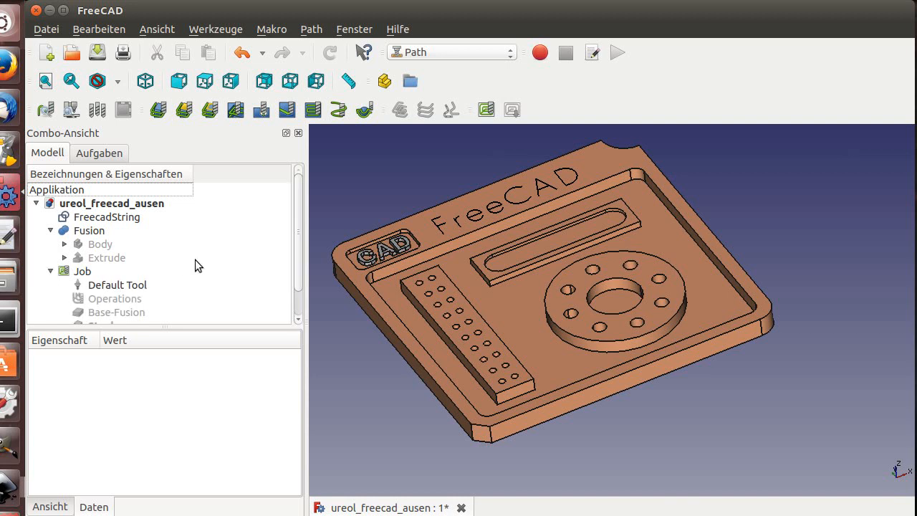
{"action": "scroll", "coordinate": [174, 283], "scroll_direction": "down", "scroll_amount": 1}
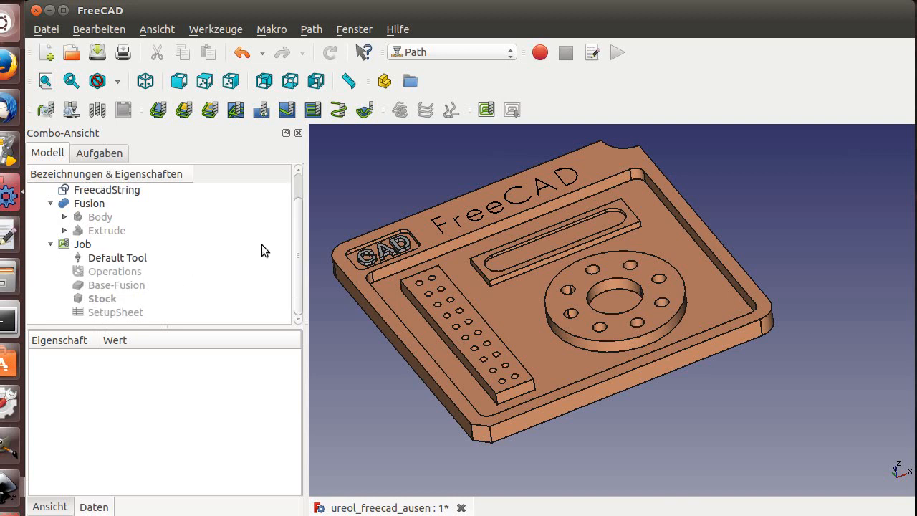
{"action": "left_click", "coordinate": [311, 29]}
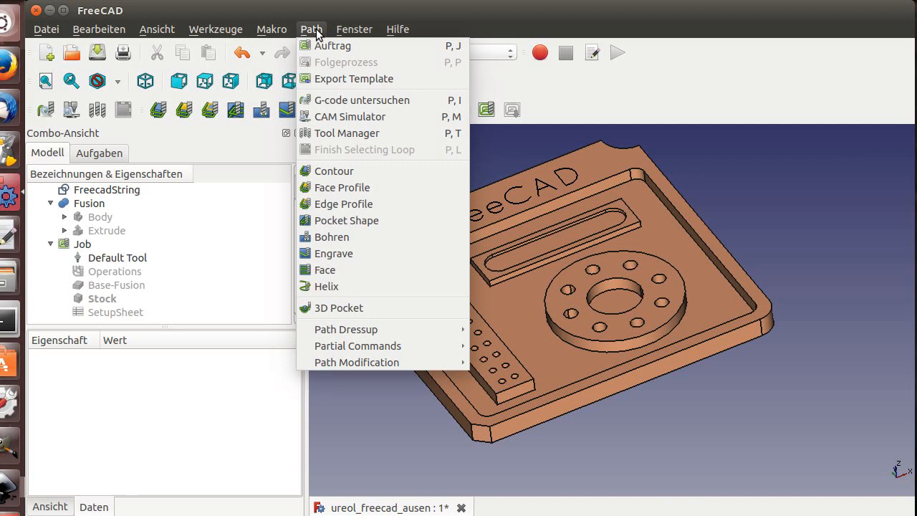
{"action": "left_click", "coordinate": [328, 133]}
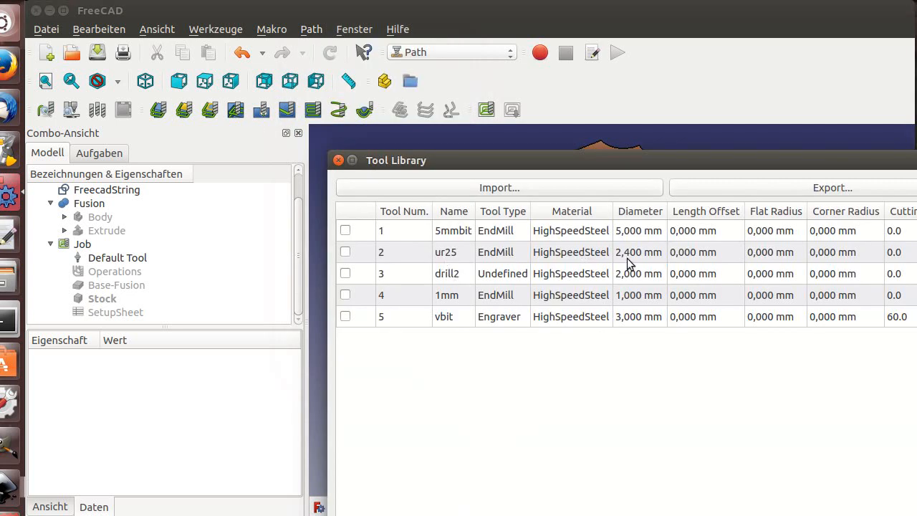
{"action": "left_click", "coordinate": [345, 252]}
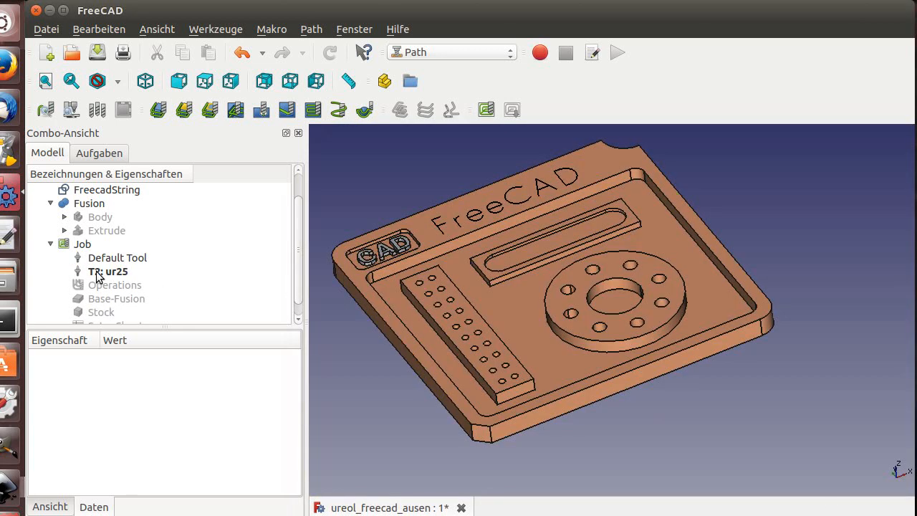
Edit the T2: ur25 tool controller, setting its horizontal feed to 400 and vertical feed to 100.
{"action": "double_click", "coordinate": [100, 273]}
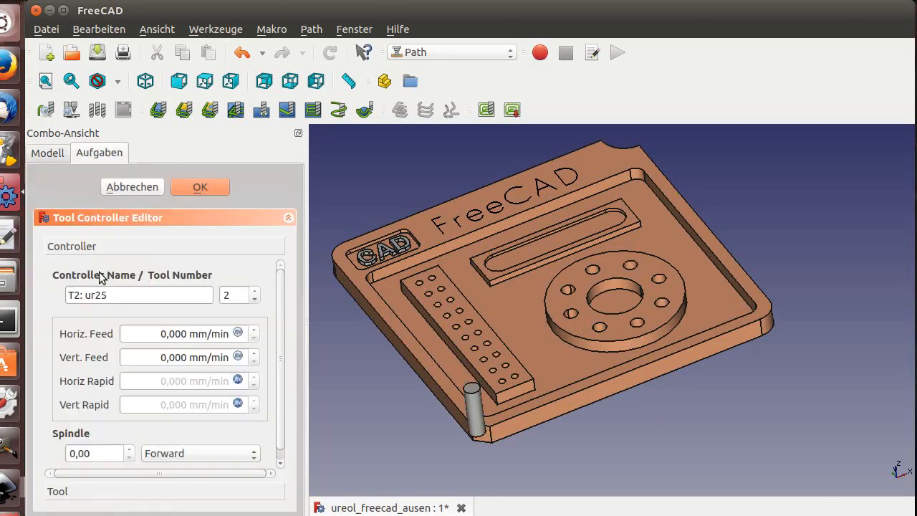
{"action": "left_click", "coordinate": [237, 333]}
{"action": "type", "text": "400"}
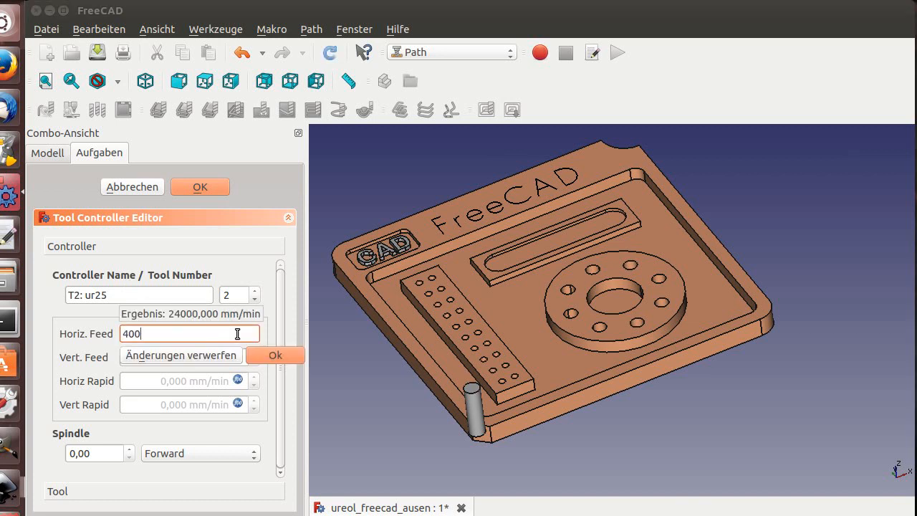
{"action": "key", "text": "Return"}
{"action": "left_click", "coordinate": [239, 357]}
{"action": "left_click", "coordinate": [238, 357]}
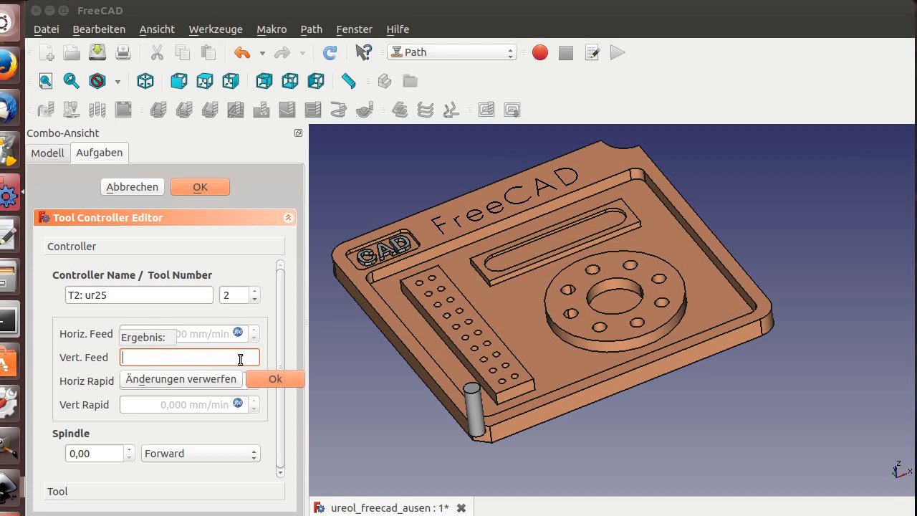
{"action": "type", "text": "100"}
{"action": "key", "text": "Return"}
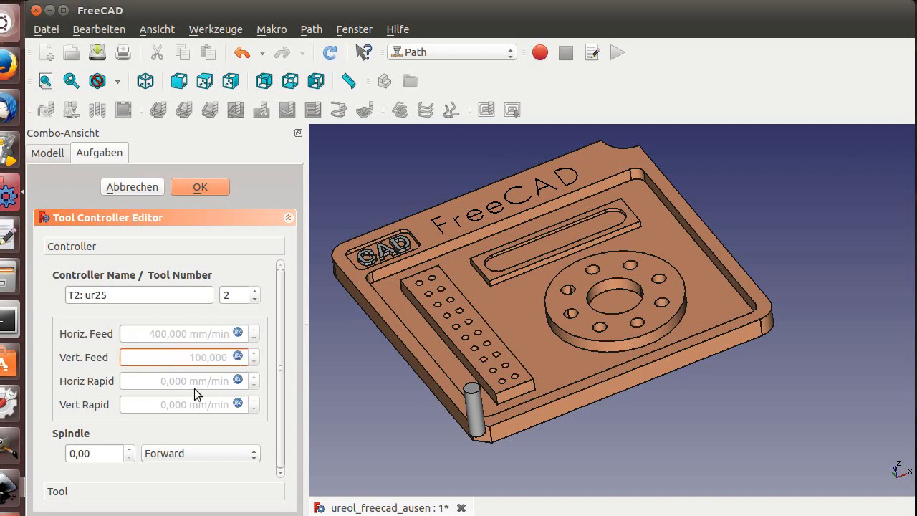
Set the T2: ur25 spindle speed to 12000, review the tool properties and accept the tool controller settings.
{"action": "double_click", "coordinate": [76, 453]}
{"action": "type", "text": "12000"}
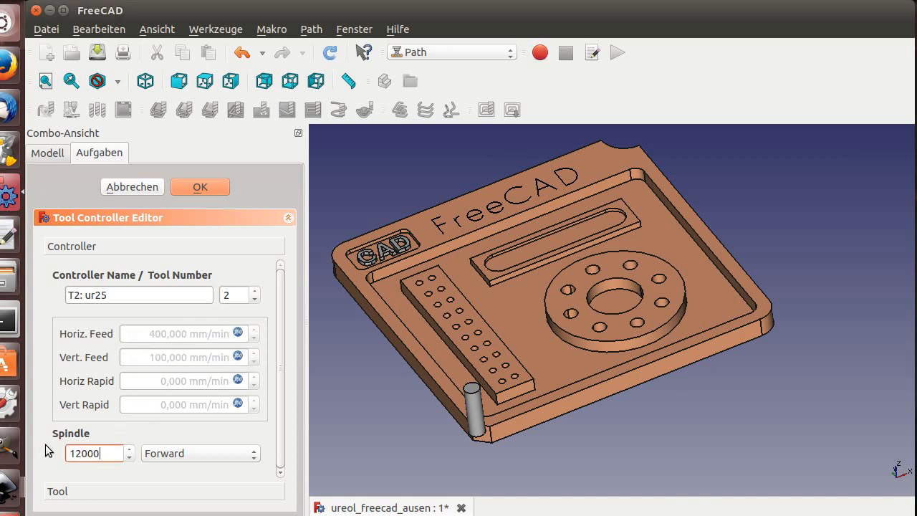
{"action": "key", "text": "Return"}
{"action": "left_click", "coordinate": [57, 492]}
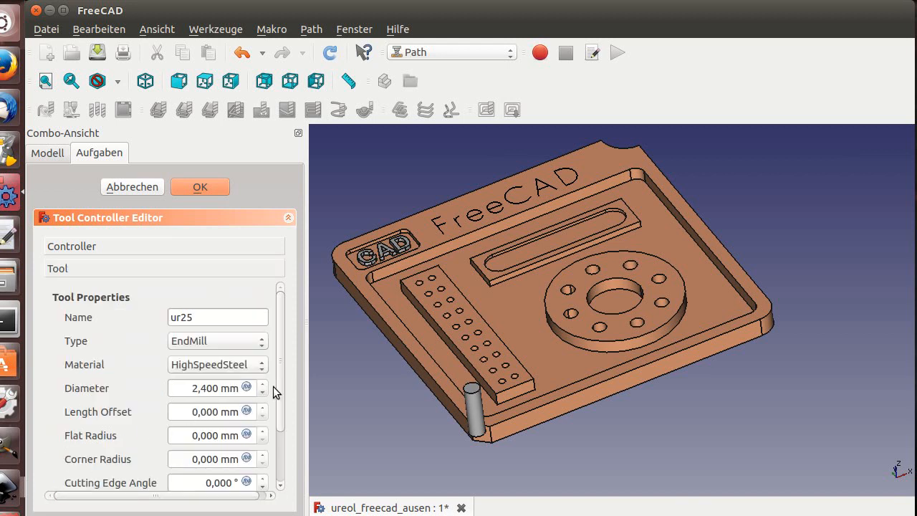
{"action": "mouse_move", "coordinate": [281, 368]}
{"action": "left_mouse_down"}
{"action": "mouse_move", "coordinate": [280, 412]}
{"action": "mouse_move", "coordinate": [281, 356]}
{"action": "left_mouse_up"}
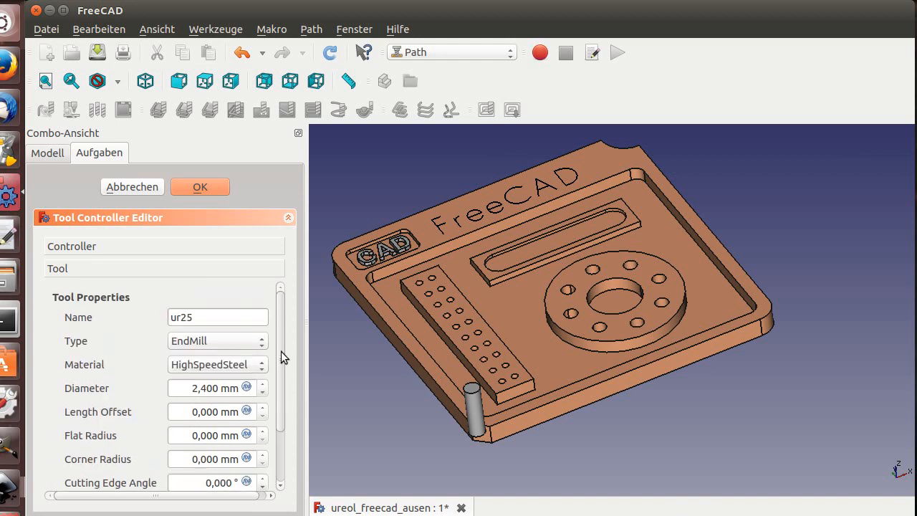
{"action": "left_click", "coordinate": [188, 188]}
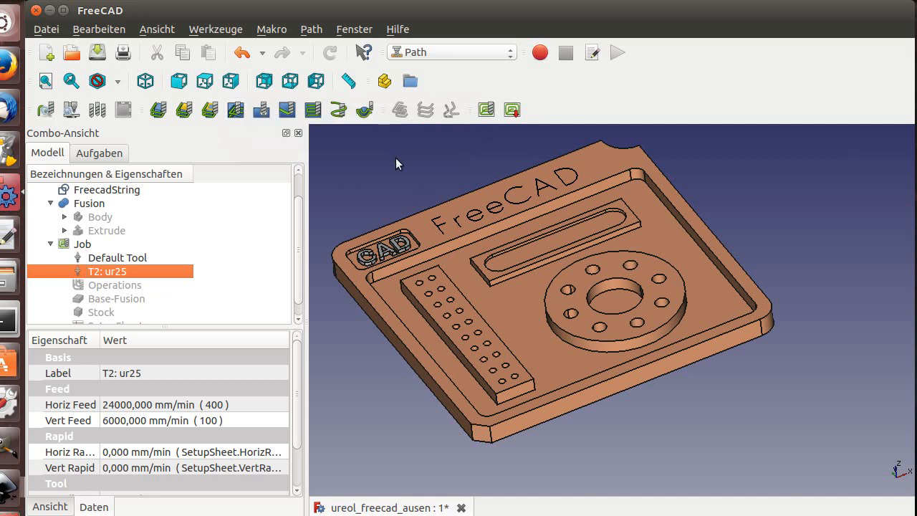
Create a Pocket Shape operation on the floor of the long rounded slot using the T2: ur25 tool controller.
{"action": "left_click", "coordinate": [513, 264]}
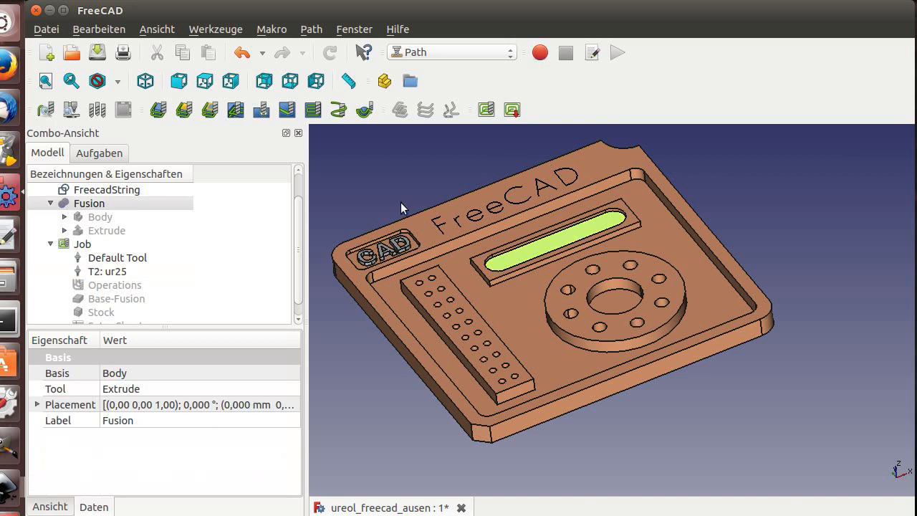
{"action": "left_click", "coordinate": [237, 112]}
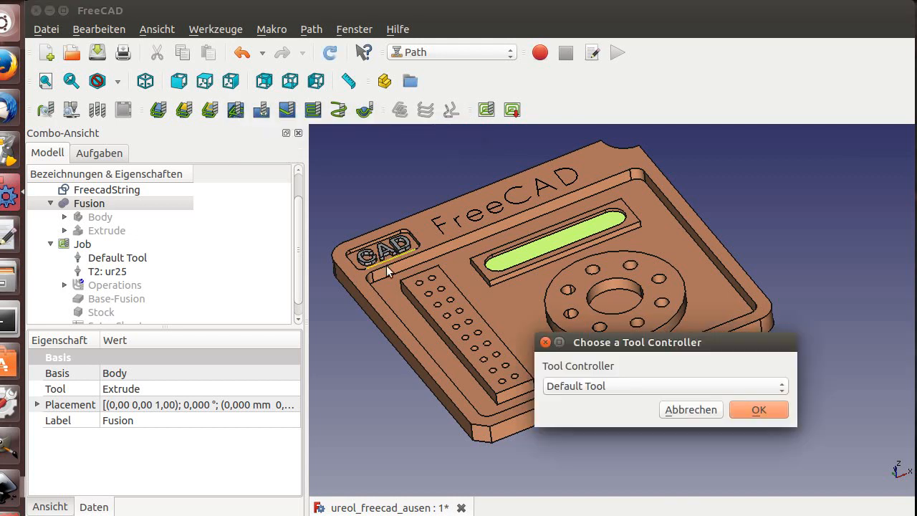
{"action": "left_click", "coordinate": [579, 393]}
{"action": "left_click", "coordinate": [582, 400]}
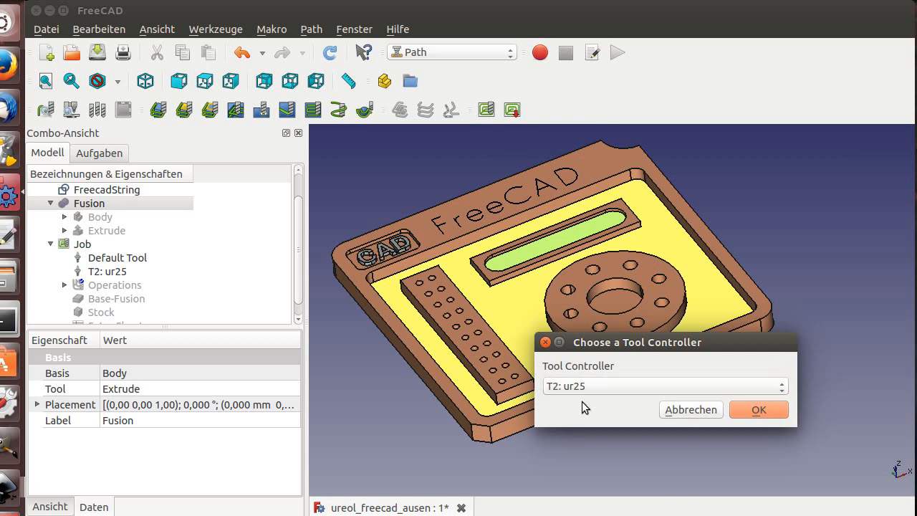
{"action": "left_click", "coordinate": [760, 411]}
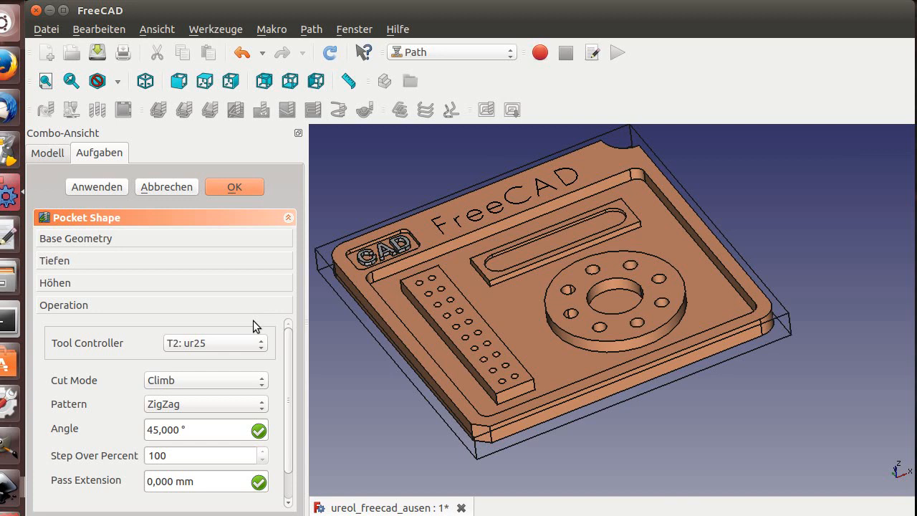
Keep the pocket's cut mode at Climb and set its pattern to Offset.
{"action": "left_click", "coordinate": [184, 380]}
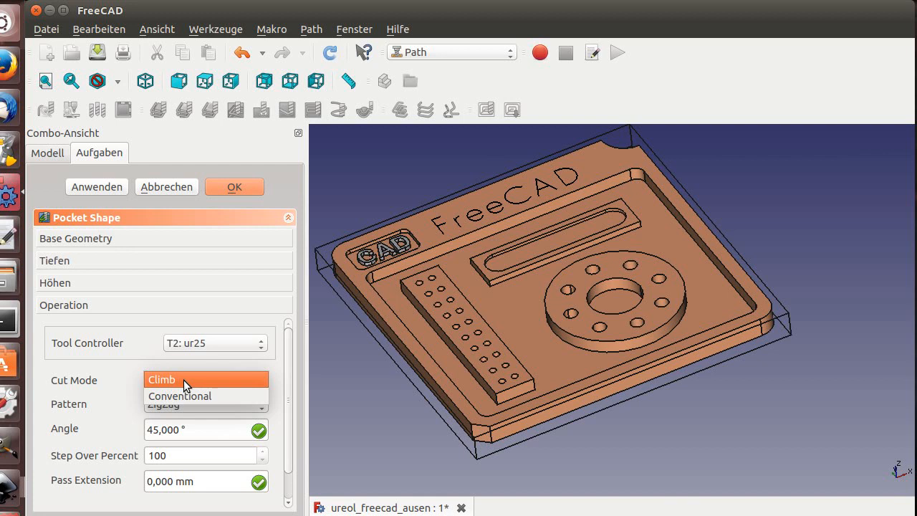
{"action": "left_click", "coordinate": [184, 380]}
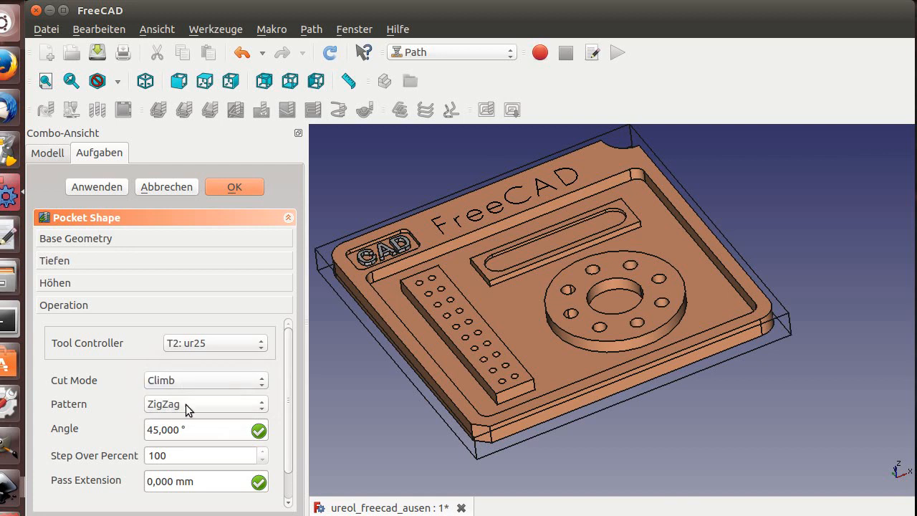
{"action": "left_click", "coordinate": [261, 406]}
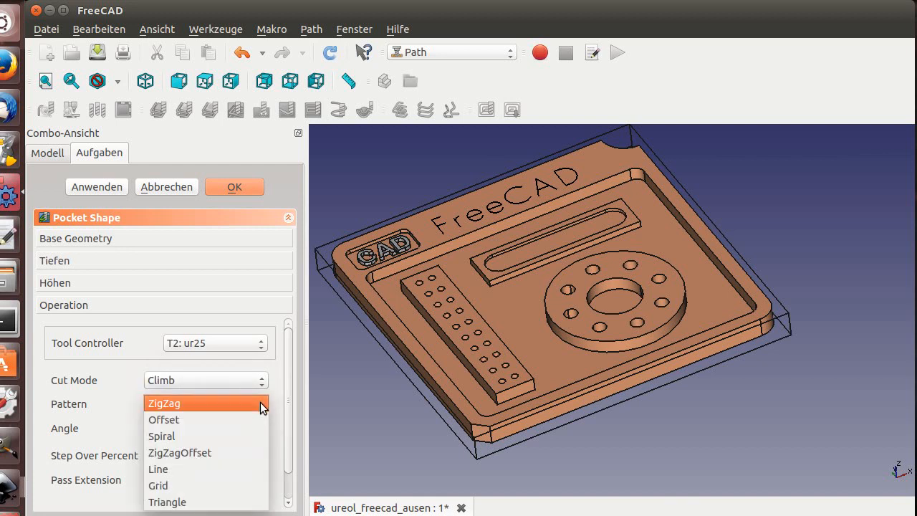
{"action": "left_click", "coordinate": [250, 420]}
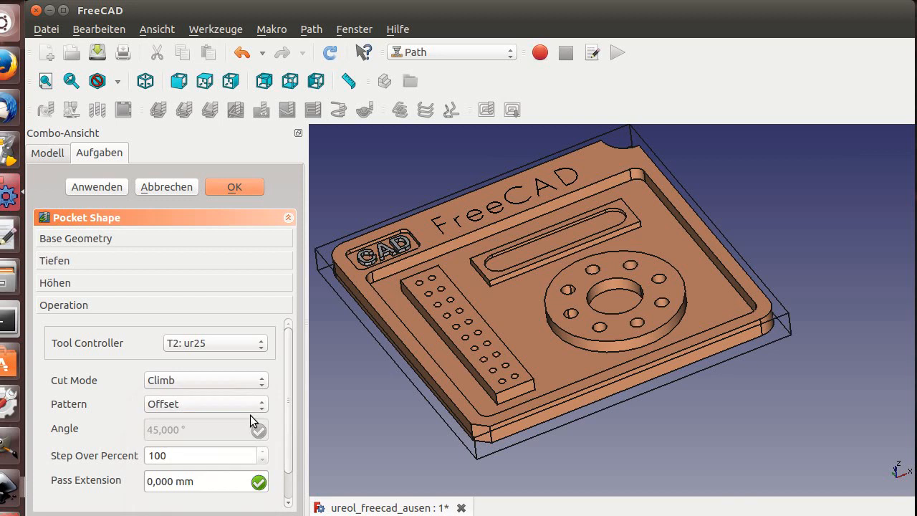
Reduce the pocket operation's step over to 20 percent.
{"action": "left_click", "coordinate": [263, 461]}
{"action": "left_click", "coordinate": [263, 461]}
{"action": "left_click", "coordinate": [263, 461]}
{"action": "left_click", "coordinate": [263, 461]}
{"action": "left_click", "coordinate": [263, 461]}
{"action": "left_click", "coordinate": [263, 461]}
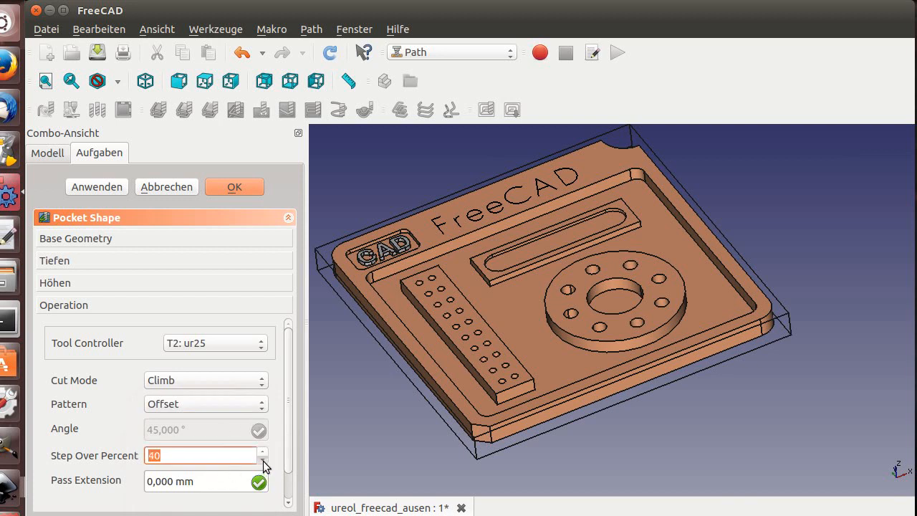
{"action": "left_click", "coordinate": [263, 461]}
{"action": "left_click_drag", "start_coordinate": [290, 456], "coordinate": [290, 492]}
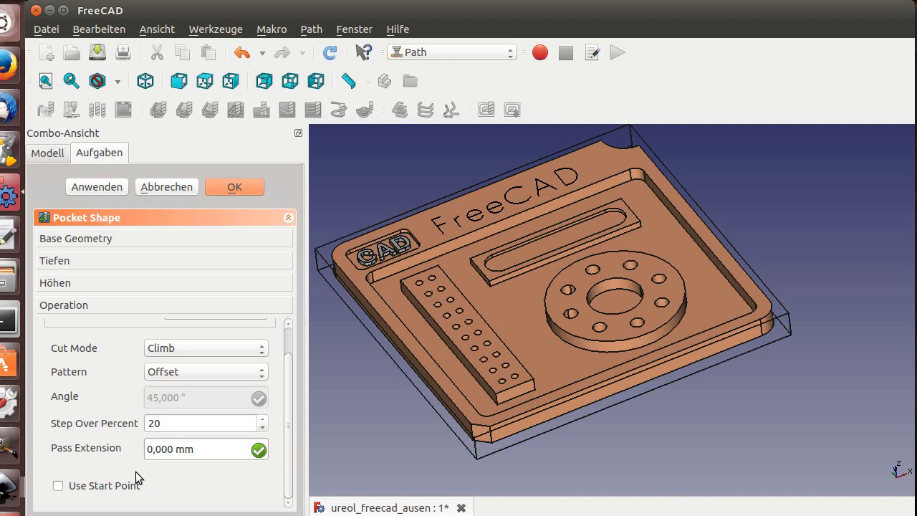
Update the pocket's final depth from its OpFinalDepth expression.
{"action": "left_click", "coordinate": [58, 262]}
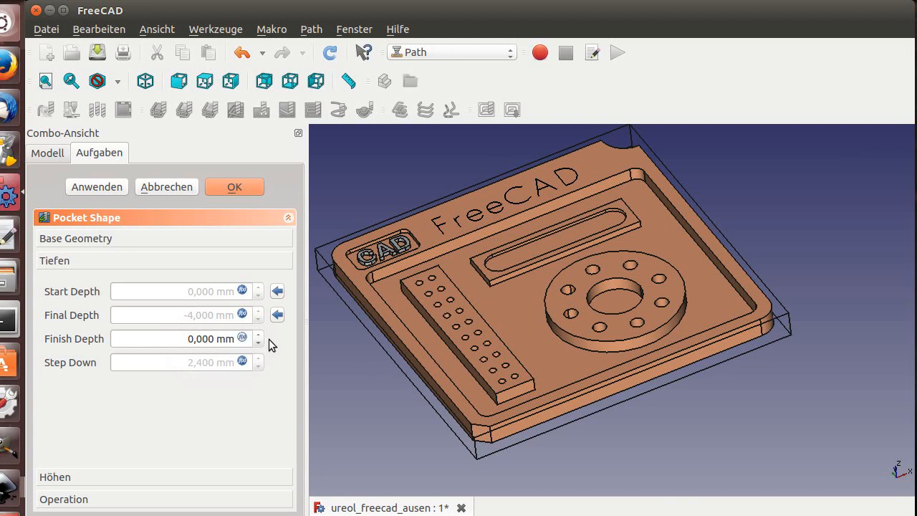
{"action": "left_click", "coordinate": [243, 314]}
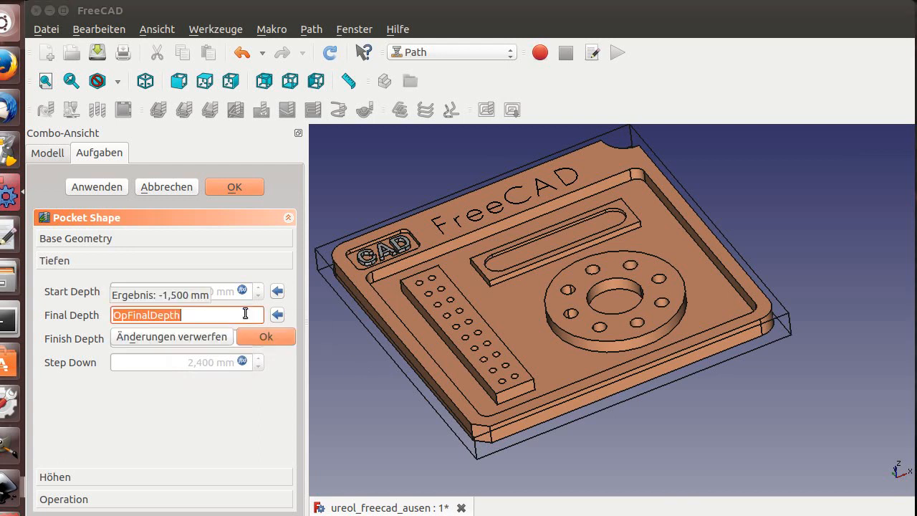
{"action": "left_click", "coordinate": [181, 302]}
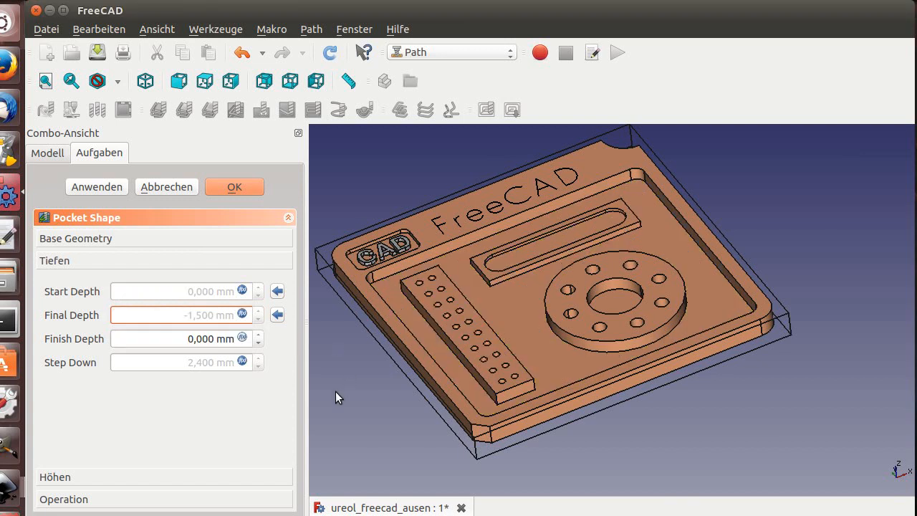
Set the pocket's step down to 1,5 mm and open its height settings.
{"action": "left_click", "coordinate": [241, 360]}
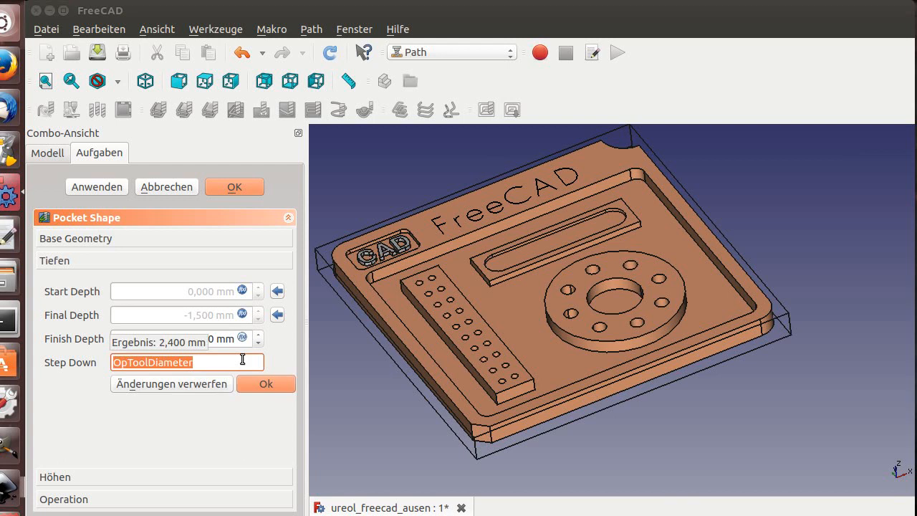
{"action": "type", "text": "1,5"}
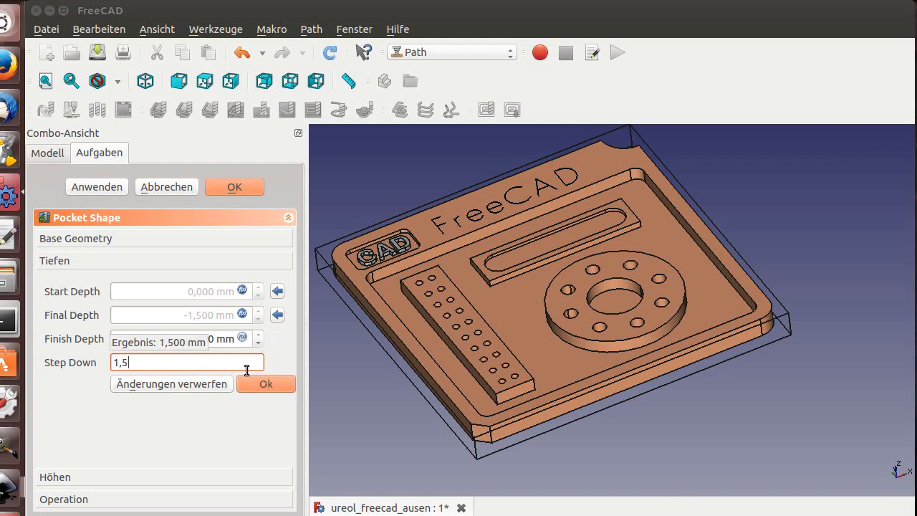
{"action": "key", "text": "Return"}
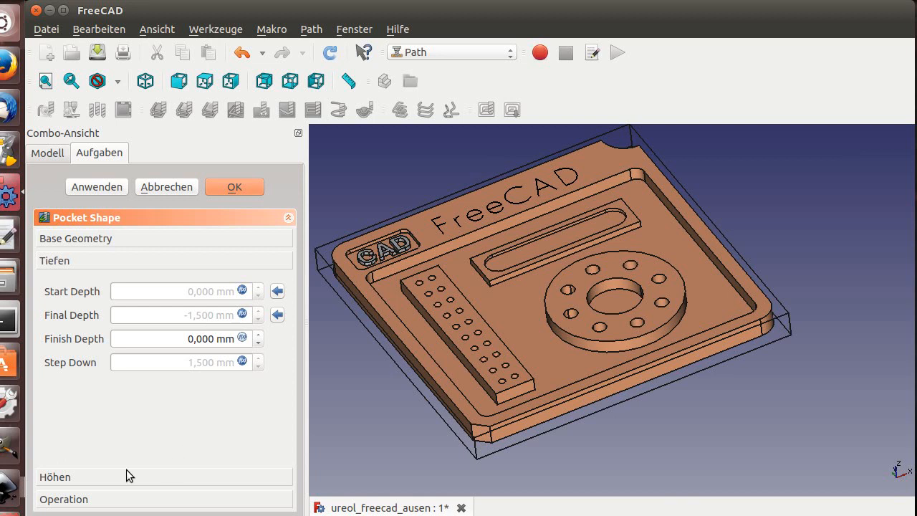
{"action": "left_click", "coordinate": [57, 476]}
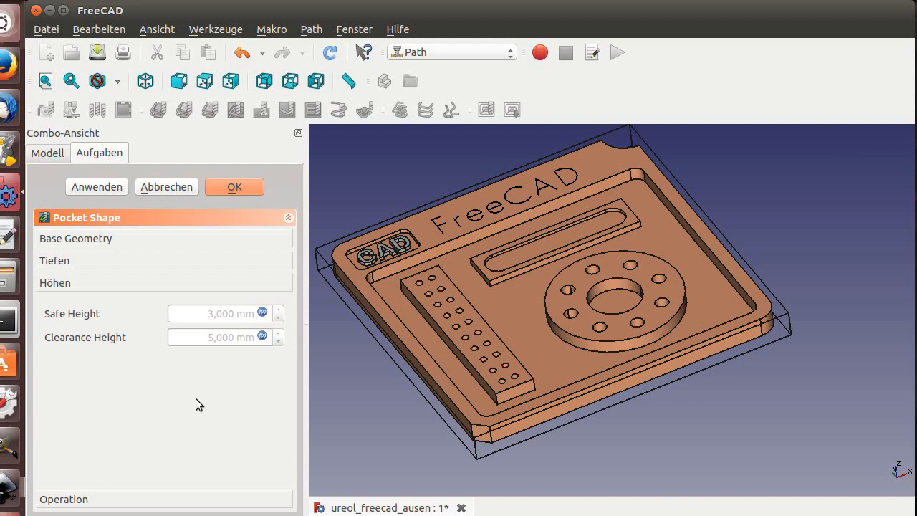
Generate the slot pocket's toolpath, inspect it on the plate and accept the operation.
{"action": "left_click", "coordinate": [96, 186]}
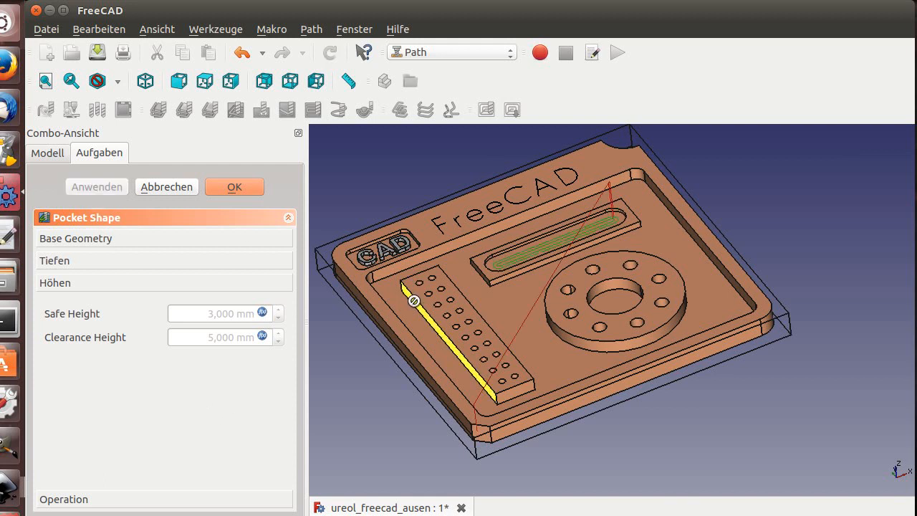
{"action": "scroll", "coordinate": [491, 279], "scroll_direction": "up", "scroll_amount": 5}
{"action": "scroll", "coordinate": [490, 279], "scroll_direction": "down", "scroll_amount": 5}
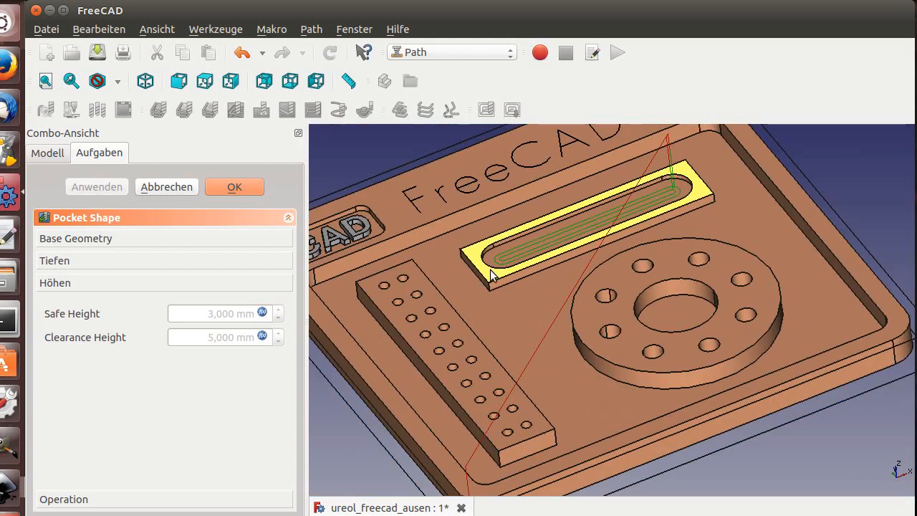
{"action": "scroll", "coordinate": [675, 218], "scroll_direction": "up", "scroll_amount": 2}
{"action": "scroll", "coordinate": [674, 217], "scroll_direction": "up", "scroll_amount": 3}
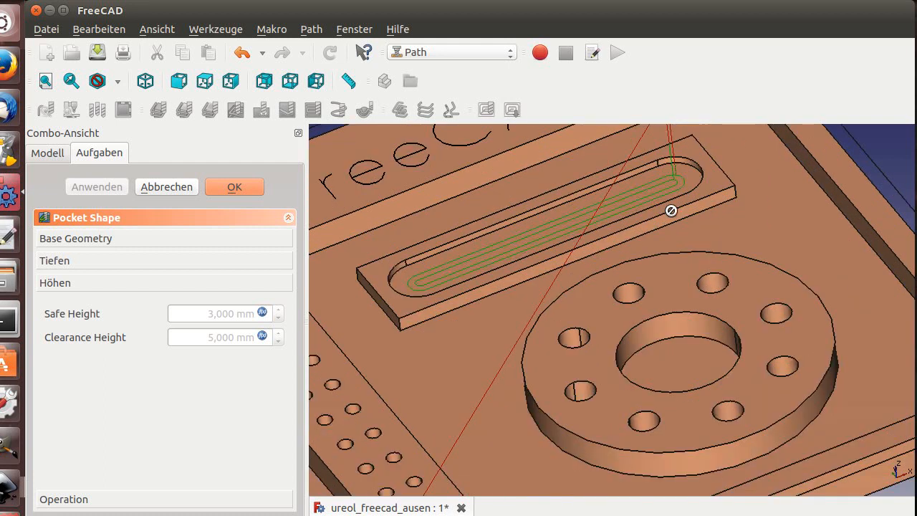
{"action": "scroll", "coordinate": [672, 210], "scroll_direction": "down", "scroll_amount": 5}
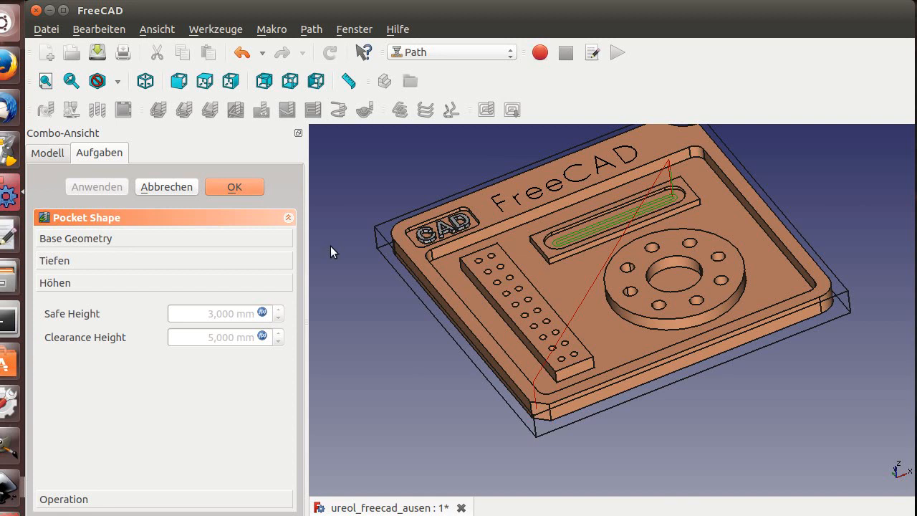
{"action": "left_click", "coordinate": [228, 187]}
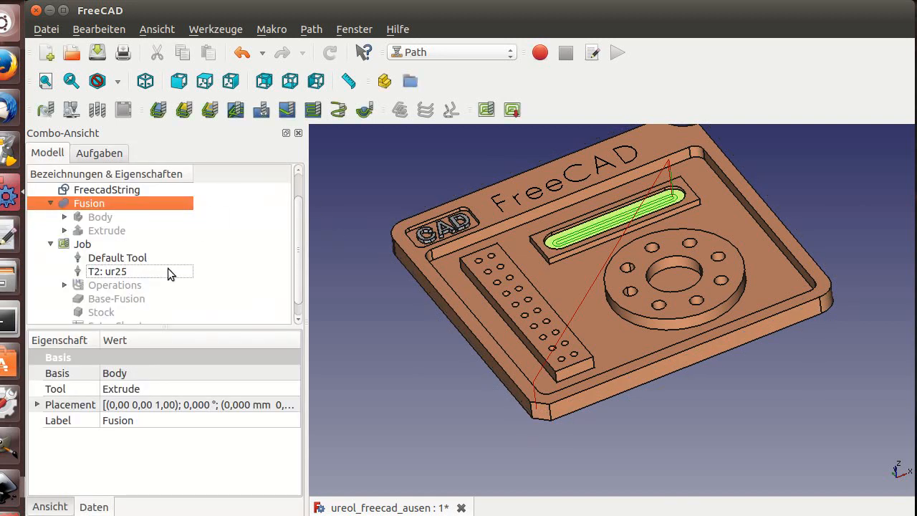
Post-process the job with the slot pocket to vid_07.ngc in the ngc folder and review the generated G-code.
{"action": "left_click", "coordinate": [64, 271]}
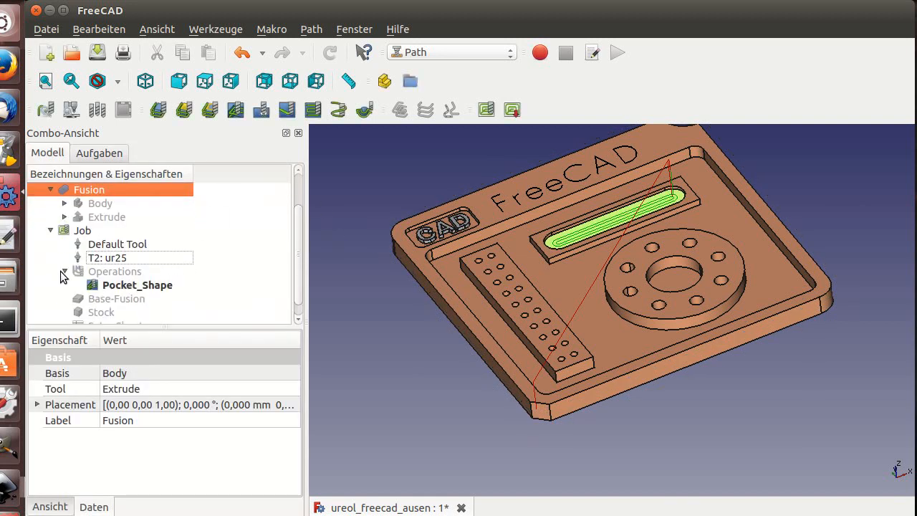
{"action": "left_click", "coordinate": [123, 286]}
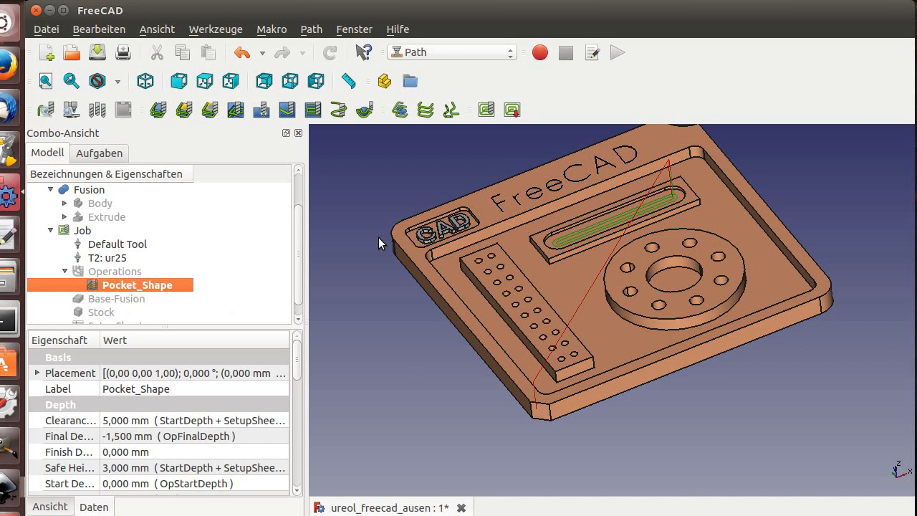
{"action": "left_click", "coordinate": [513, 109]}
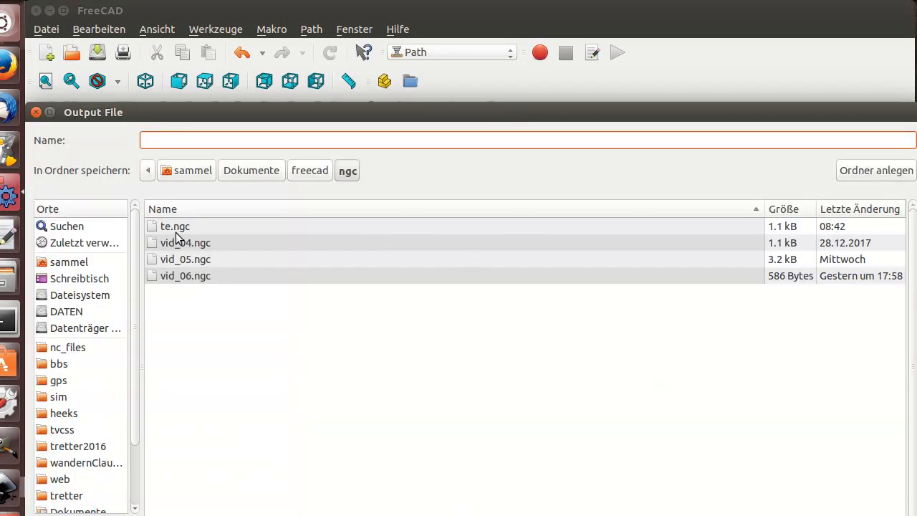
{"action": "left_click", "coordinate": [180, 280]}
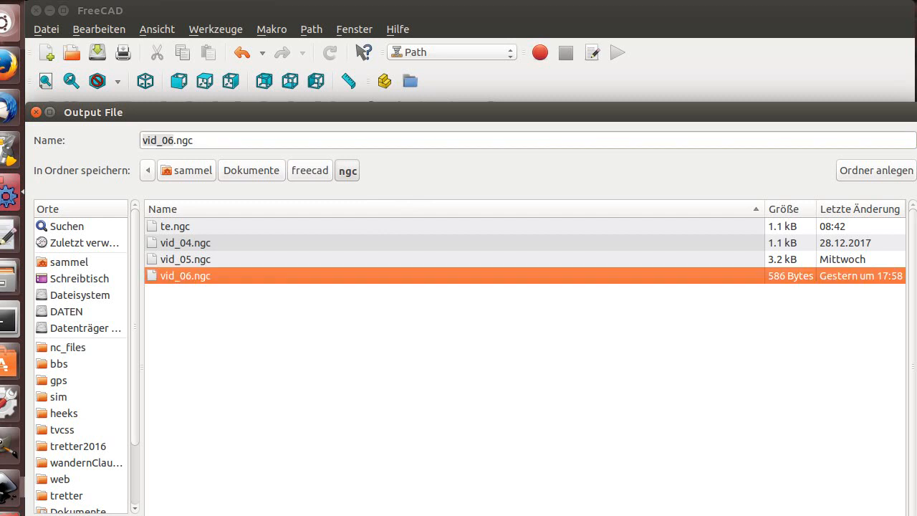
{"action": "left_click", "coordinate": [177, 142]}
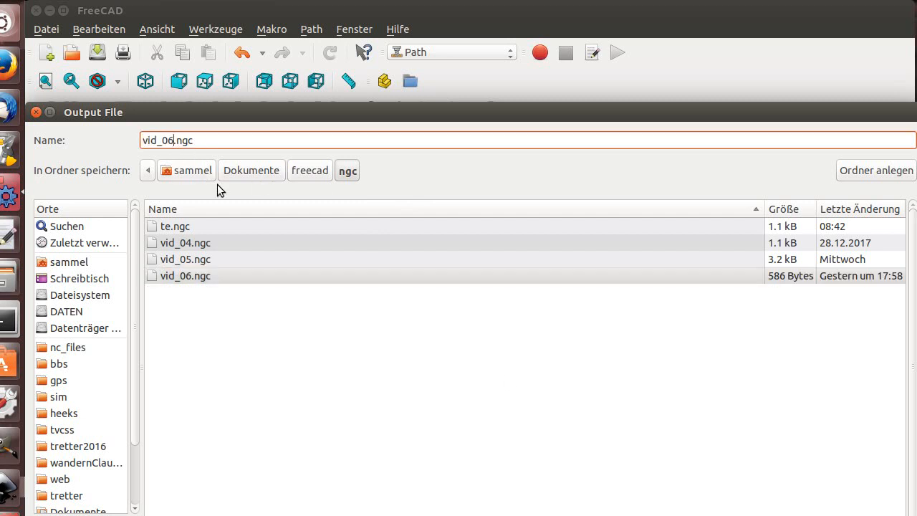
{"action": "key", "text": "BackSpace"}
{"action": "type", "text": "7"}
{"action": "key", "text": "Return"}
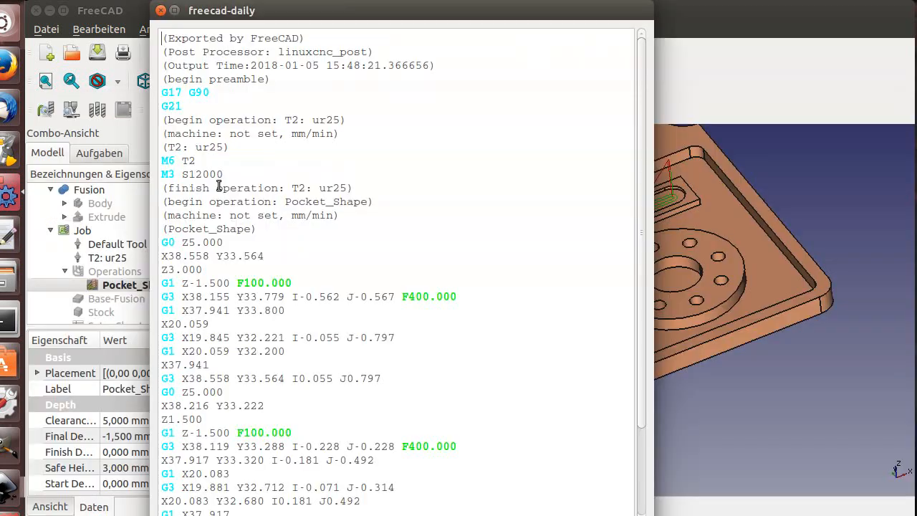
{"action": "scroll", "coordinate": [320, 305], "scroll_direction": "down", "scroll_amount": 3}
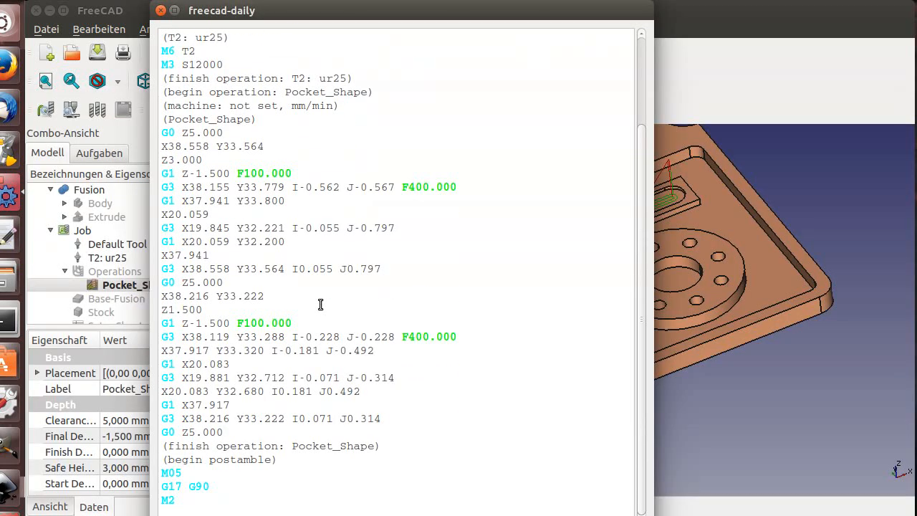
{"action": "scroll", "coordinate": [320, 304], "scroll_direction": "up", "scroll_amount": 3}
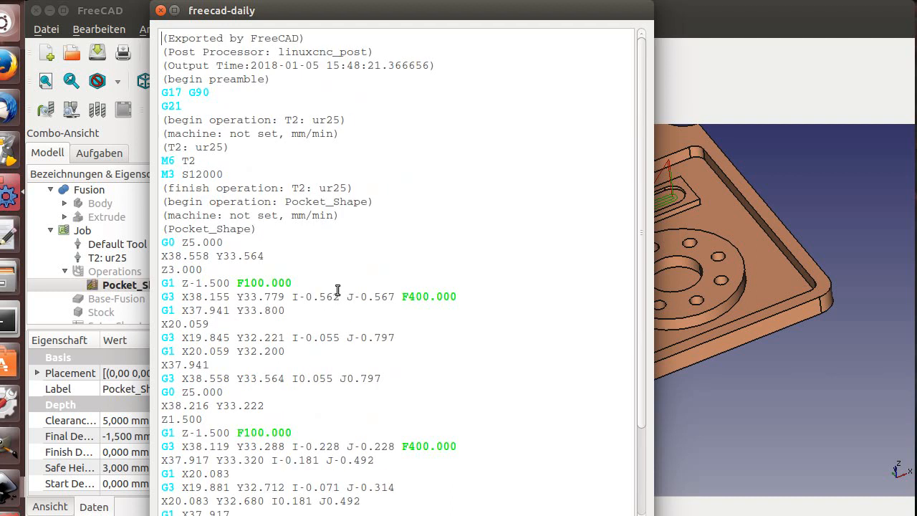
{"action": "scroll", "coordinate": [337, 301], "scroll_direction": "down", "scroll_amount": 3}
{"action": "key", "text": "Escape"}
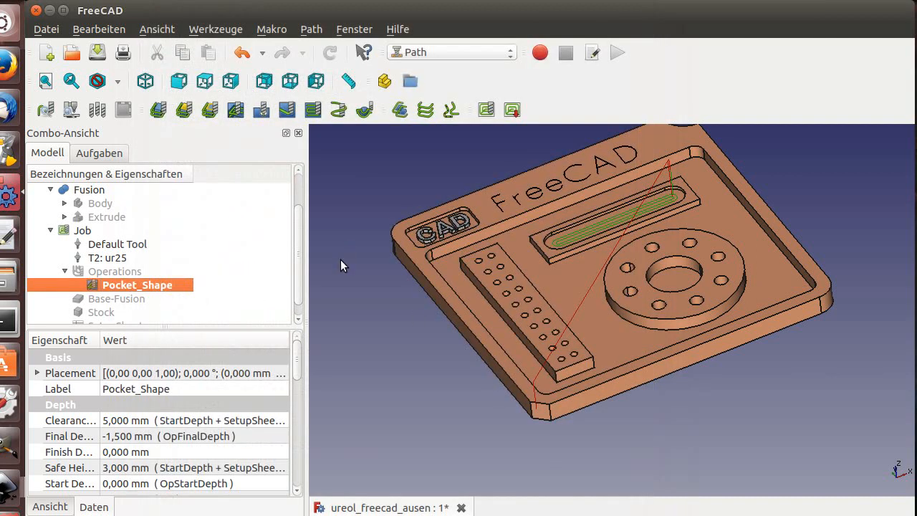
Create a second pocket operation on the plate's large recessed floor face, using tool controller T2: ur25.
{"action": "left_click", "coordinate": [575, 287]}
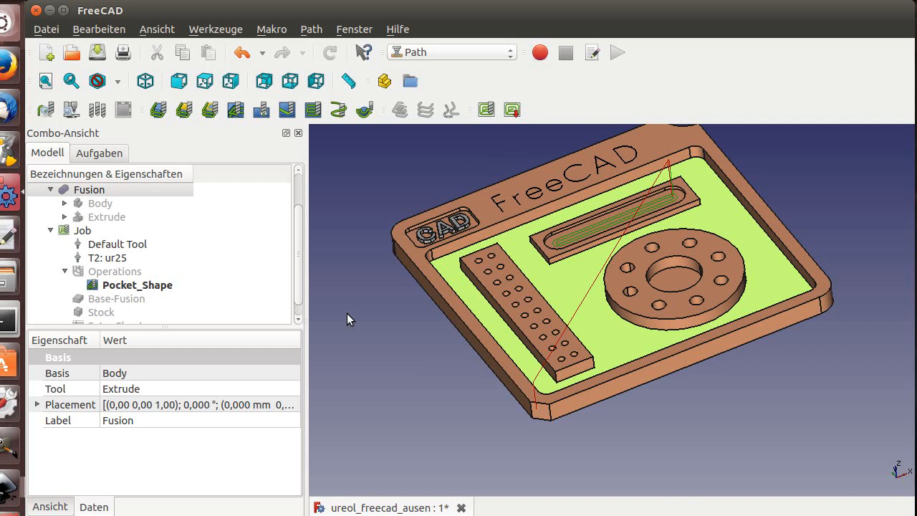
{"action": "left_click", "coordinate": [210, 110]}
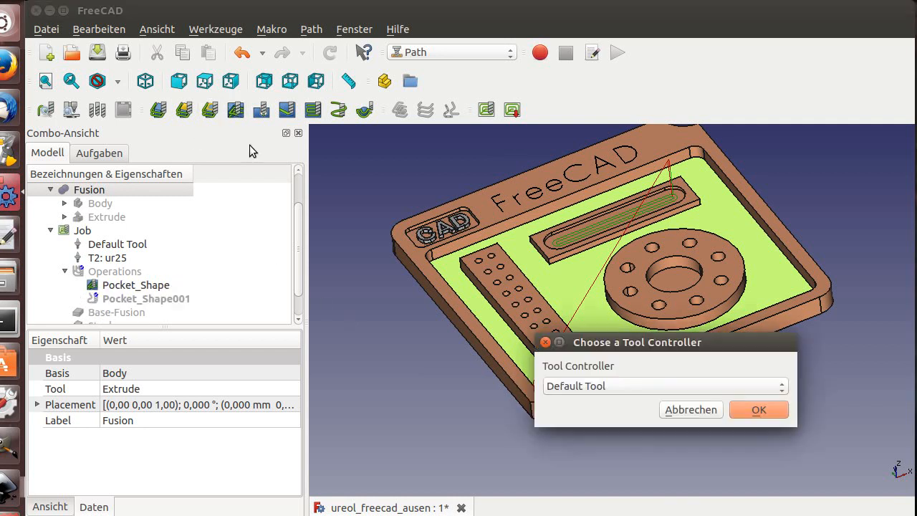
{"action": "left_click", "coordinate": [548, 382]}
{"action": "left_click", "coordinate": [587, 400]}
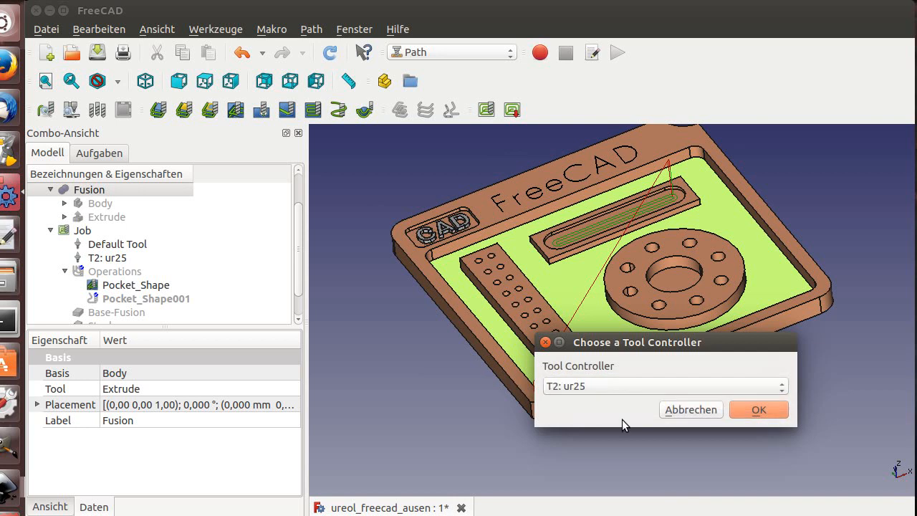
{"action": "left_click", "coordinate": [737, 408]}
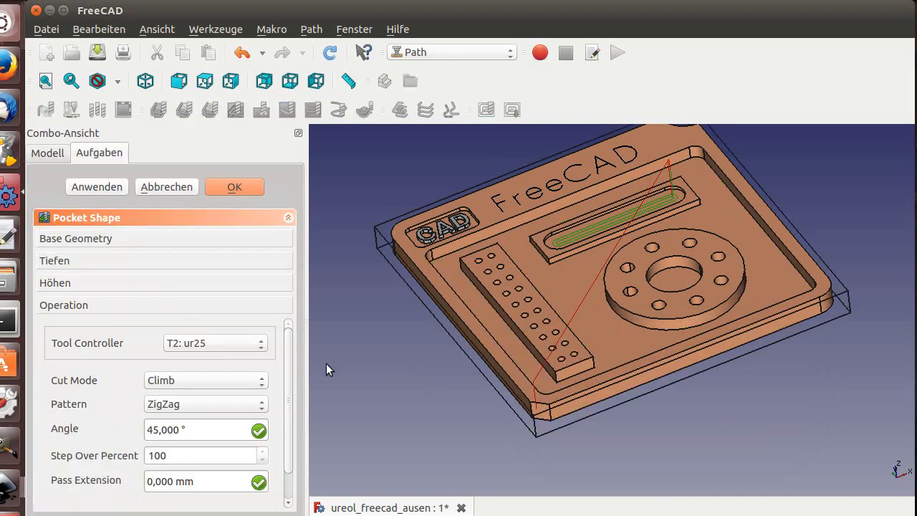
Set the floor pocket's pattern to Offset and reduce its step over percentage.
{"action": "left_click", "coordinate": [261, 404]}
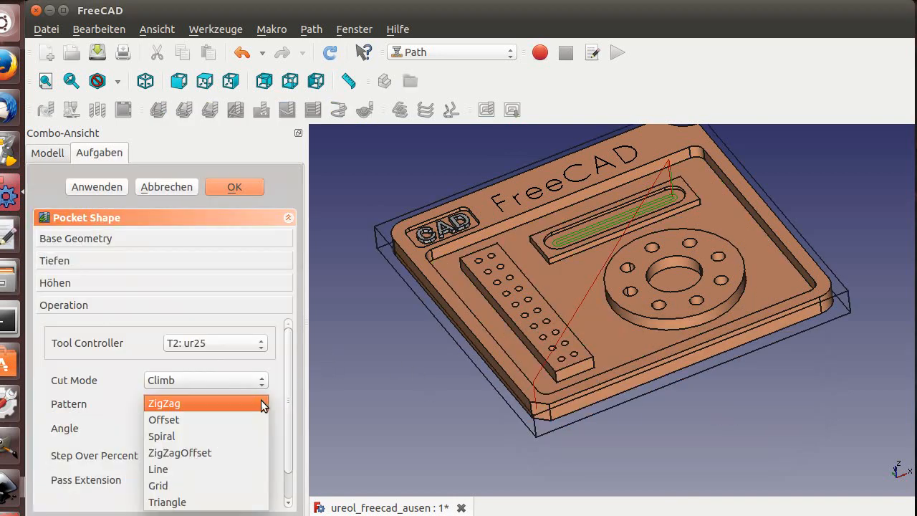
{"action": "left_click", "coordinate": [245, 419]}
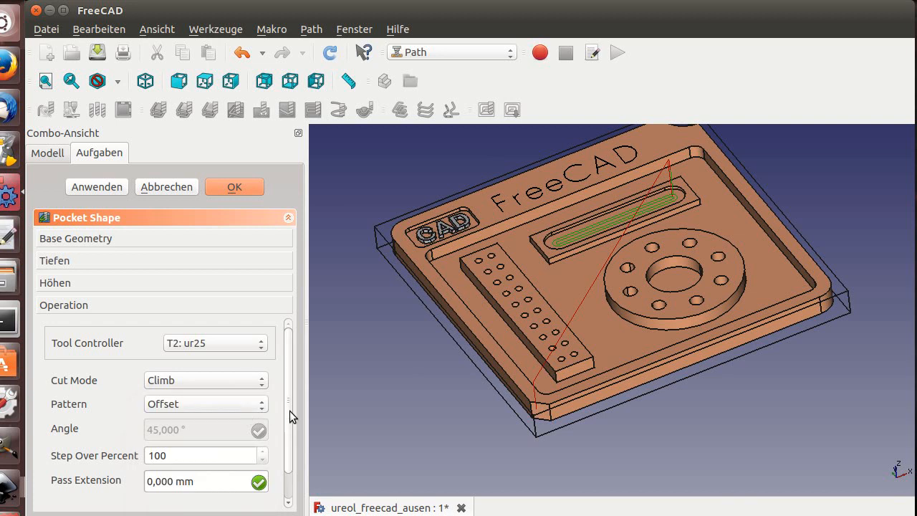
{"action": "scroll", "coordinate": [290, 411], "scroll_direction": "down", "scroll_amount": 2}
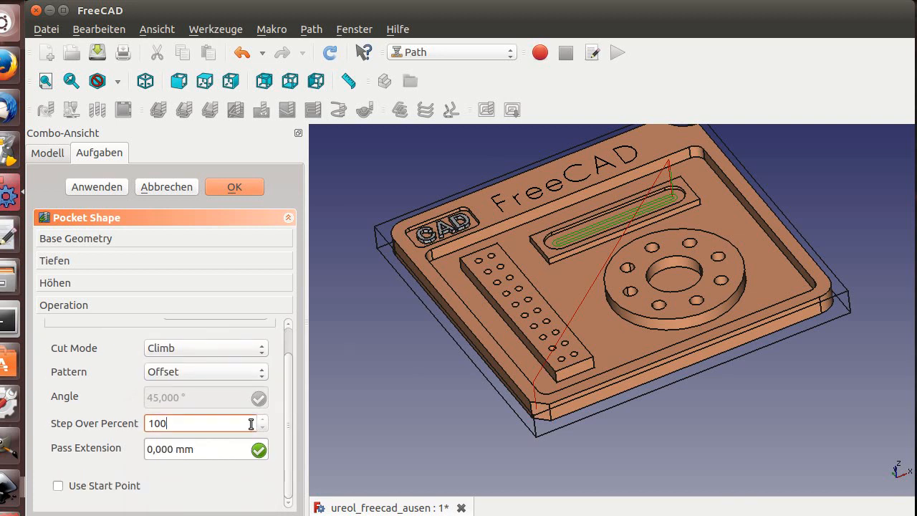
{"action": "left_click", "coordinate": [262, 428]}
Update the floor pocket's final depth from its OpFinalDepth expression and set its step down to 2 mm.
{"action": "left_click", "coordinate": [70, 261]}
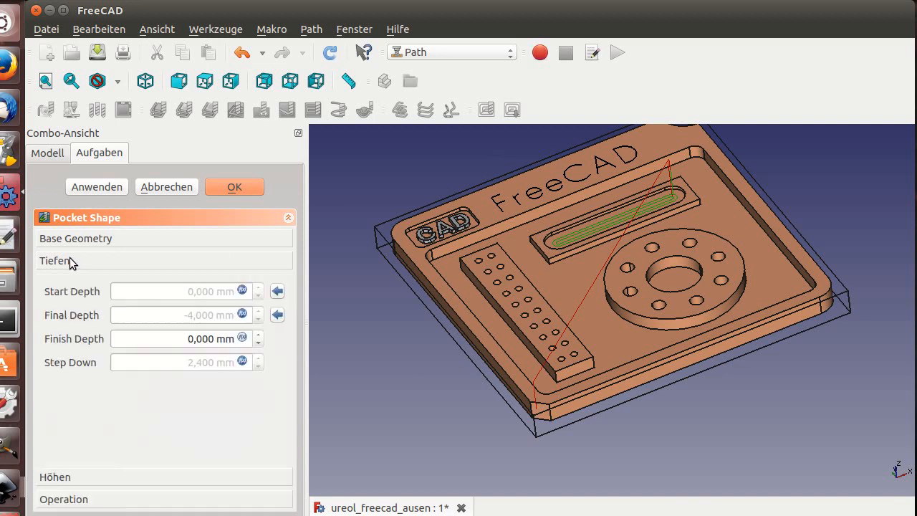
{"action": "left_click", "coordinate": [243, 314]}
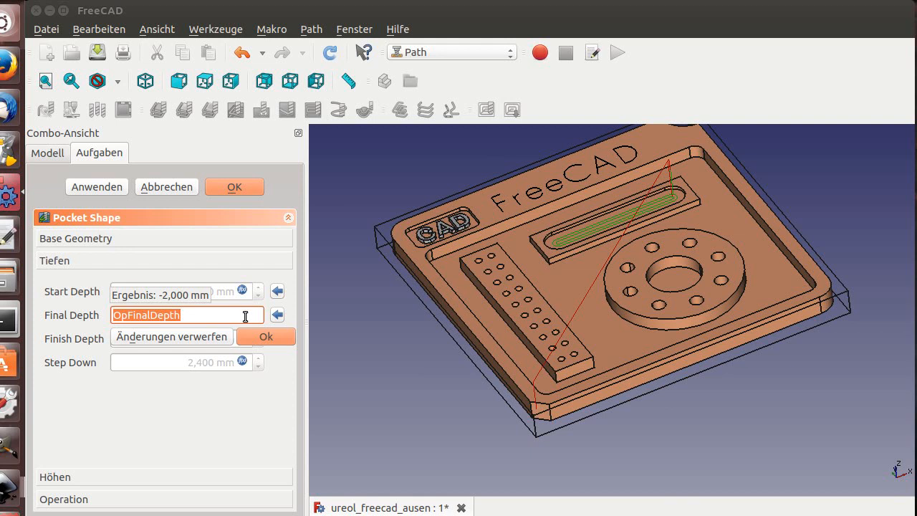
{"action": "left_click", "coordinate": [264, 338]}
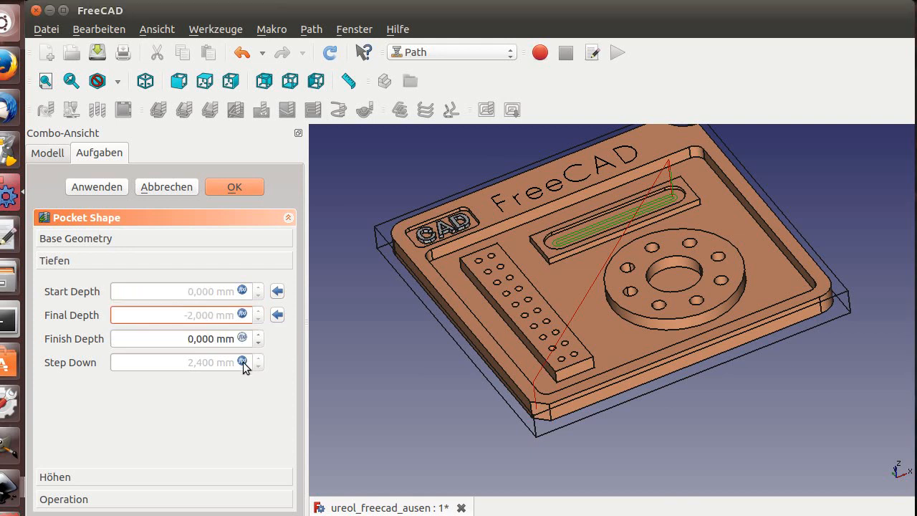
{"action": "left_click", "coordinate": [243, 361]}
{"action": "type", "text": "2"}
{"action": "key", "text": "Return"}
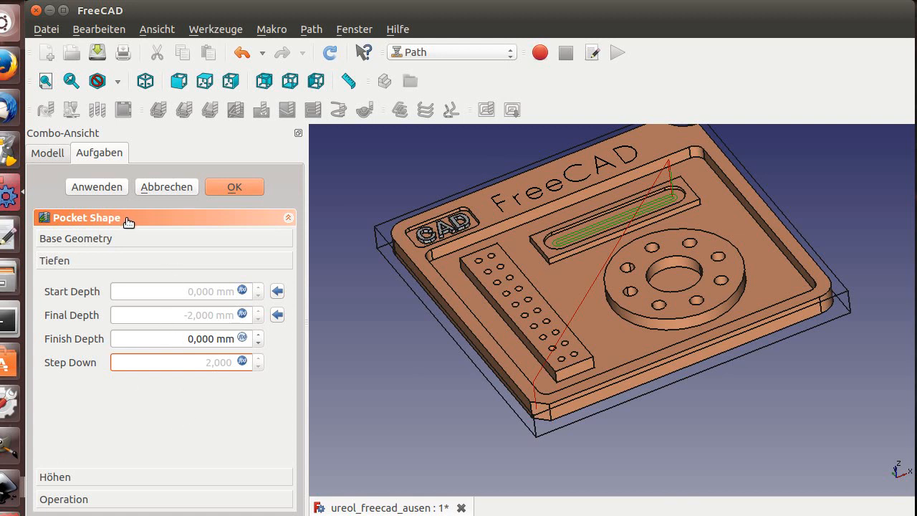
Generate the floor pocket's toolpath, inspect it around the raised features and accept the operation.
{"action": "left_click", "coordinate": [94, 188]}
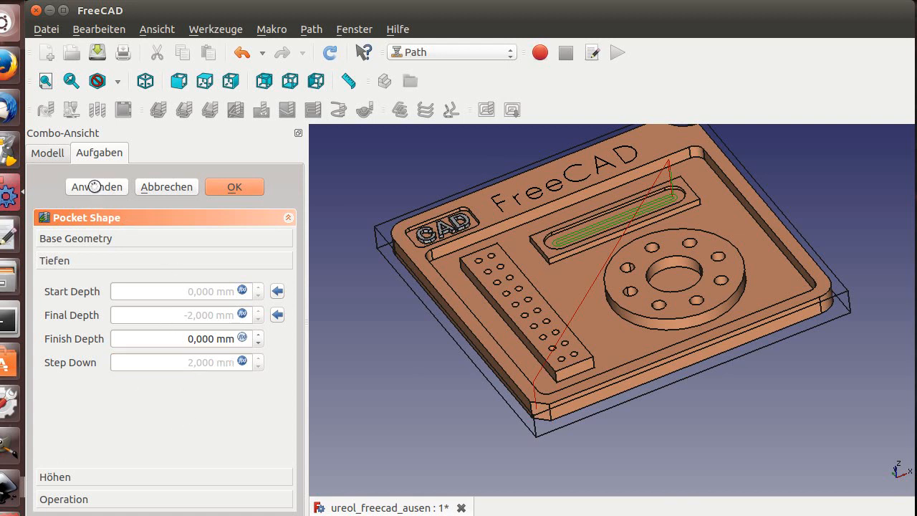
{"action": "scroll", "coordinate": [641, 332], "scroll_direction": "up", "scroll_amount": 5}
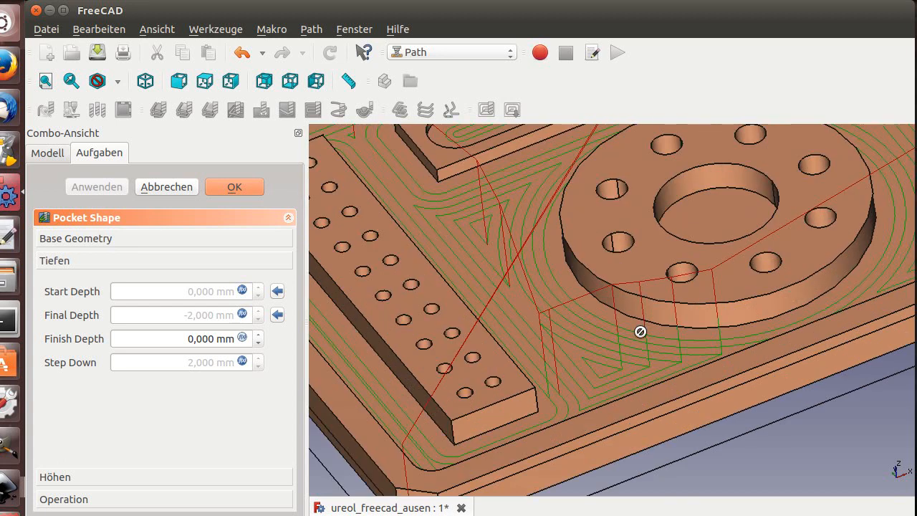
{"action": "scroll", "coordinate": [641, 332], "scroll_direction": "down", "scroll_amount": 2}
{"action": "scroll", "coordinate": [641, 331], "scroll_direction": "down", "scroll_amount": 2}
{"action": "scroll", "coordinate": [641, 331], "scroll_direction": "up", "scroll_amount": 2}
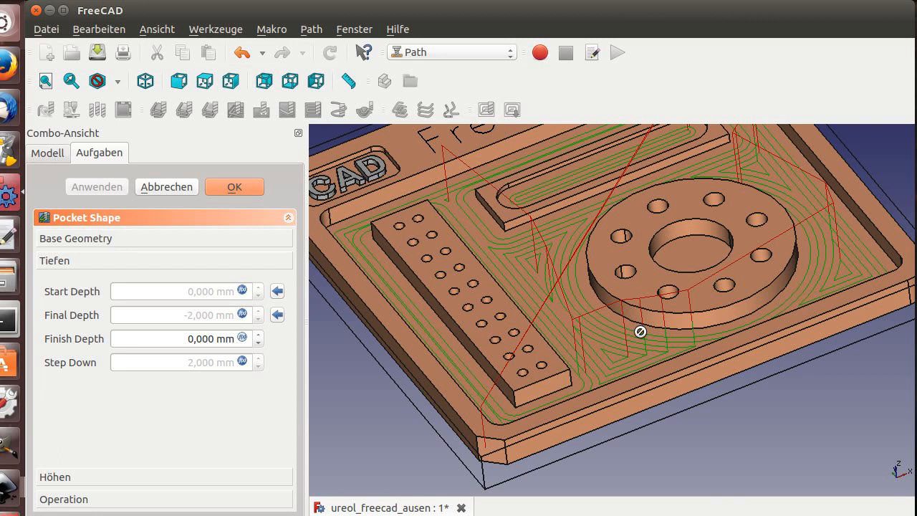
{"action": "left_click", "coordinate": [235, 188]}
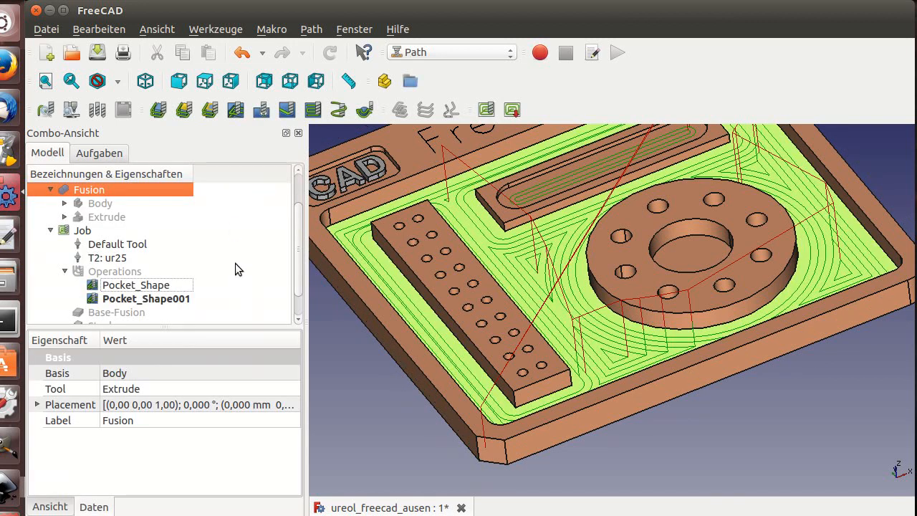
Set the floor pocket's Keep Tool Down property to true, recompute the document and inspect the toolpath.
{"action": "left_click", "coordinate": [205, 299]}
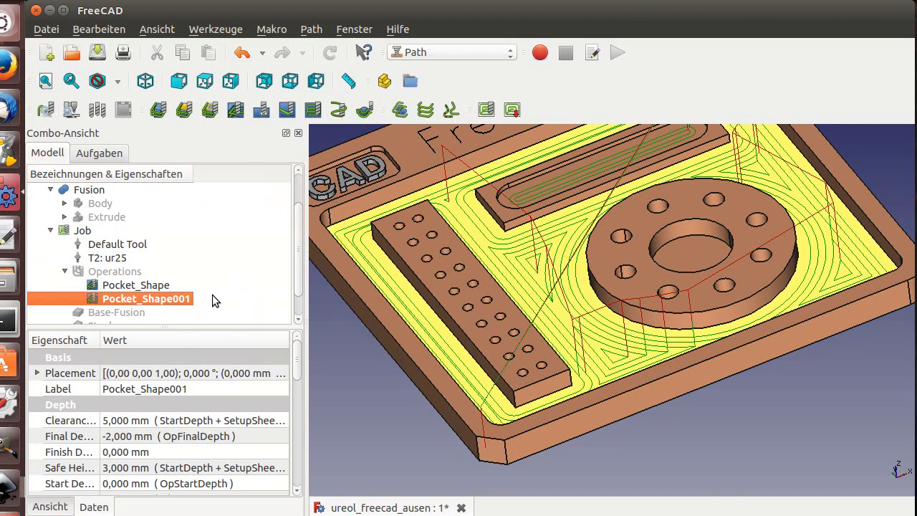
{"action": "scroll", "coordinate": [299, 301], "scroll_direction": "down", "scroll_amount": 1}
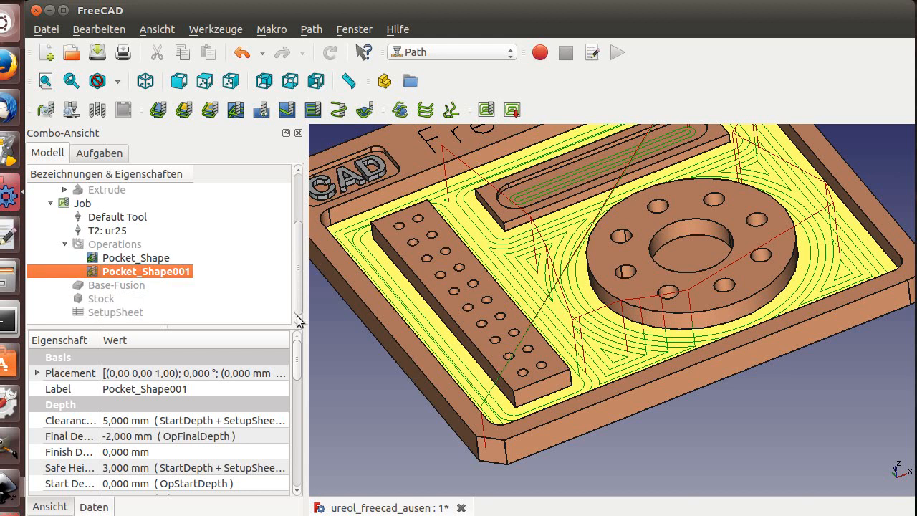
{"action": "right_click", "coordinate": [138, 274]}
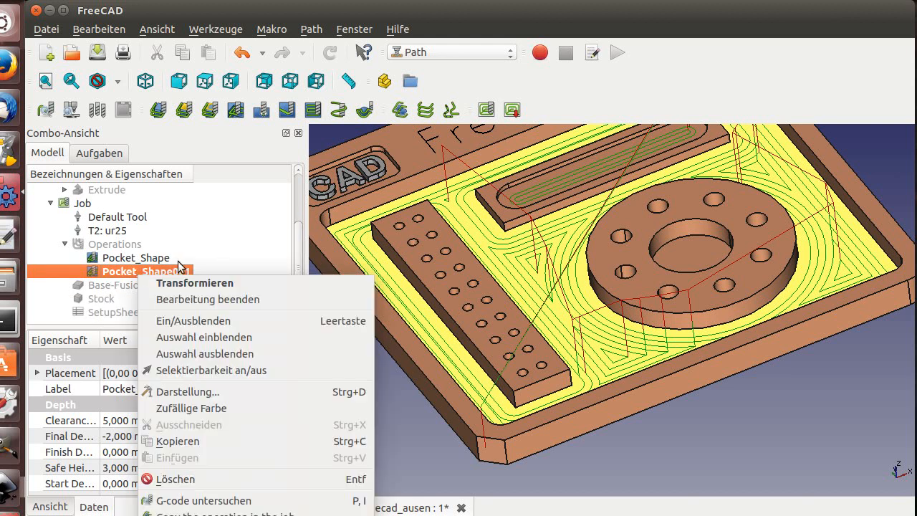
{"action": "left_click", "coordinate": [116, 275]}
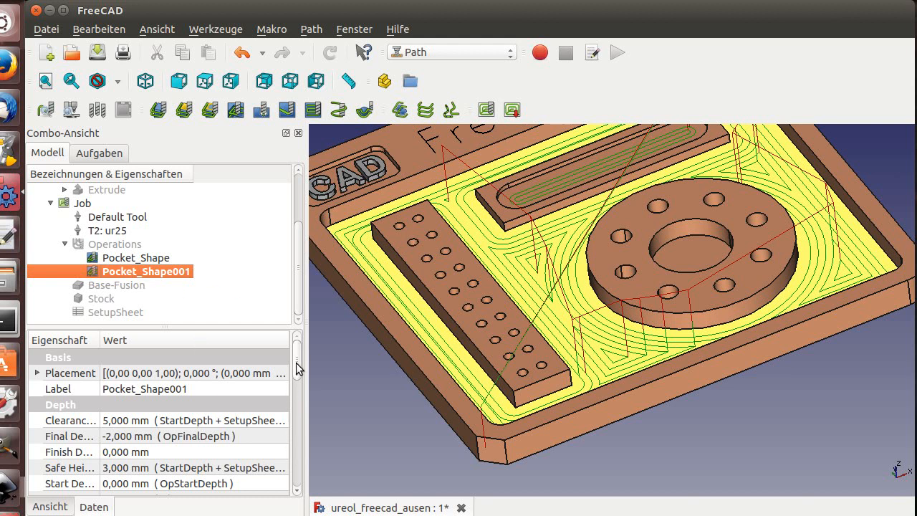
{"action": "left_click_drag", "start_coordinate": [297, 371], "coordinate": [297, 398]}
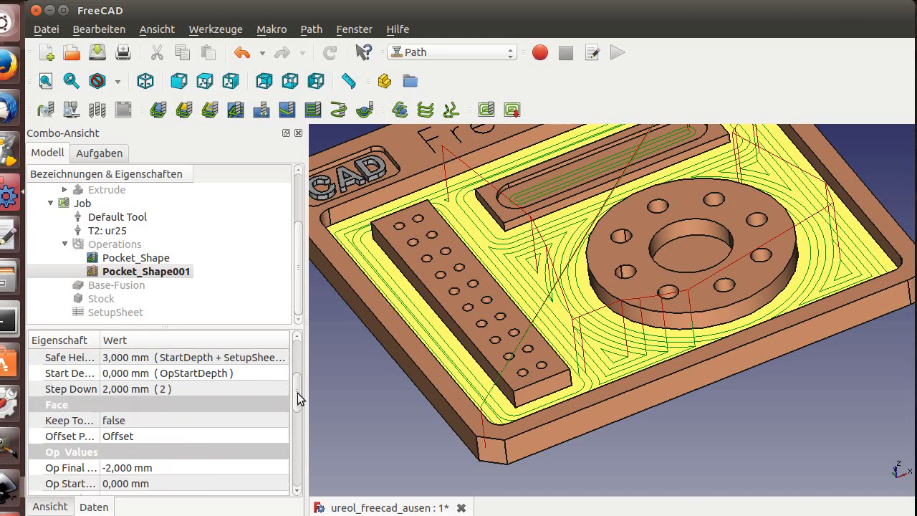
{"action": "left_click", "coordinate": [121, 423]}
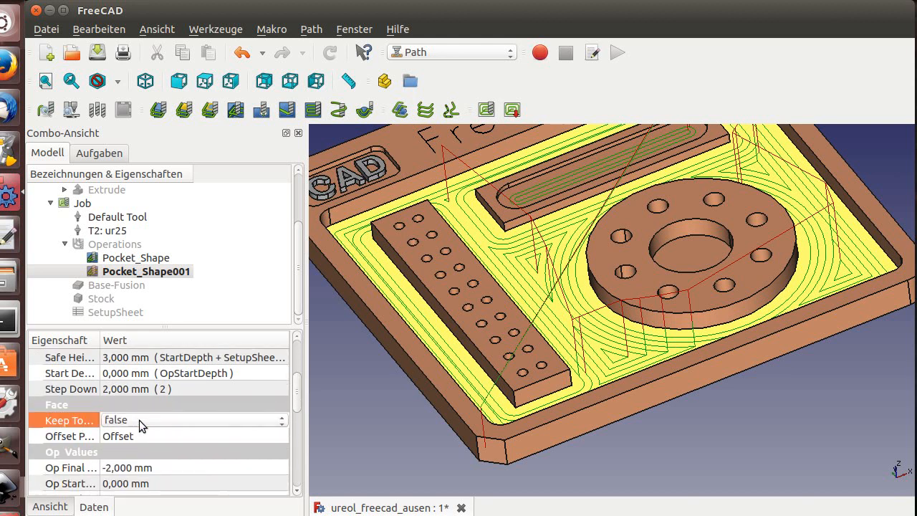
{"action": "left_click", "coordinate": [139, 420]}
{"action": "left_click", "coordinate": [137, 434]}
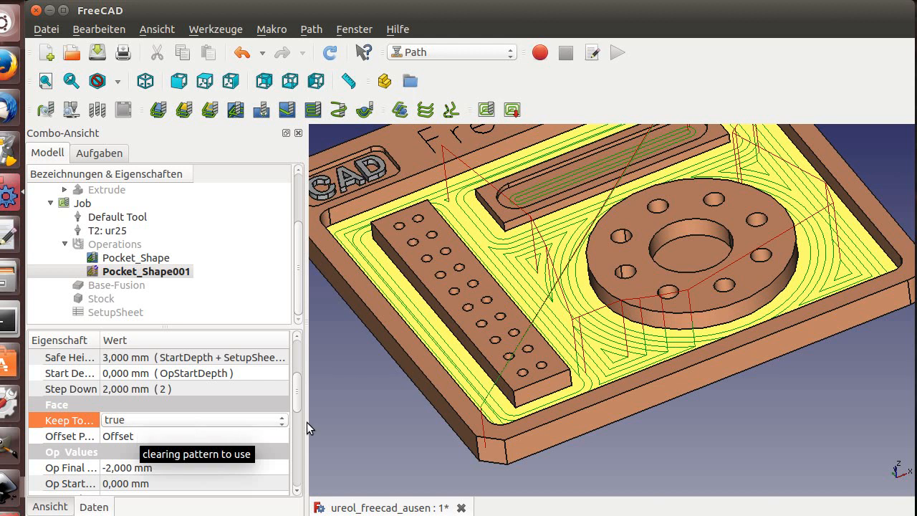
{"action": "key", "text": "F5"}
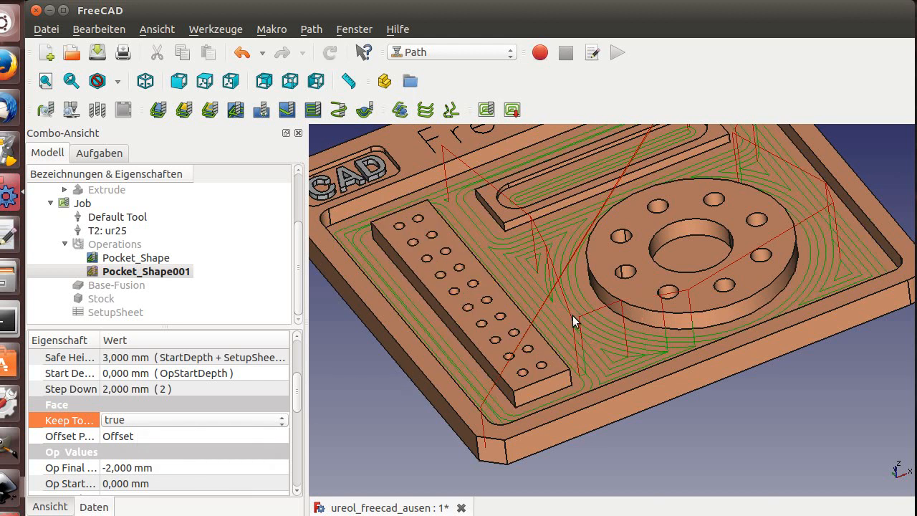
{"action": "scroll", "coordinate": [580, 346], "scroll_direction": "down", "scroll_amount": 4}
{"action": "scroll", "coordinate": [639, 250], "scroll_direction": "up", "scroll_amount": 4}
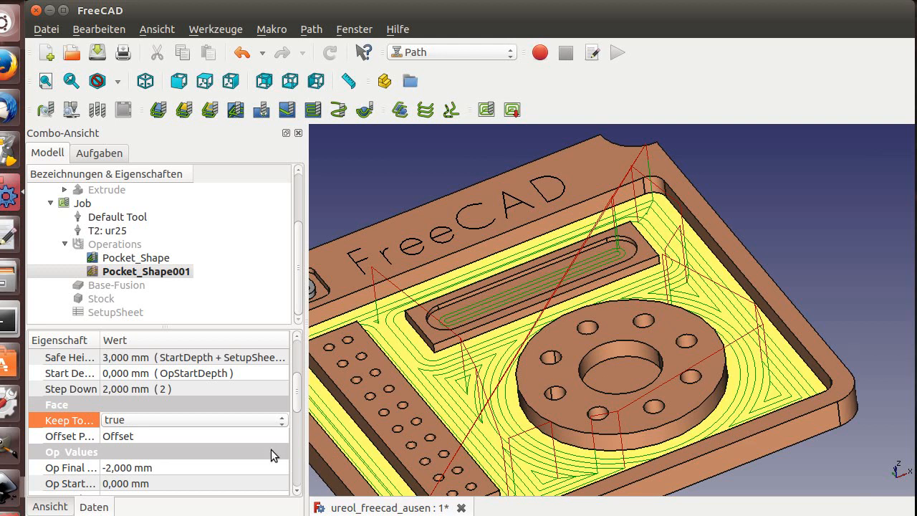
Set the floor pocket's Min Travel property to true, recompute and inspect the travel moves.
{"action": "scroll", "coordinate": [298, 423], "scroll_direction": "down", "scroll_amount": 3}
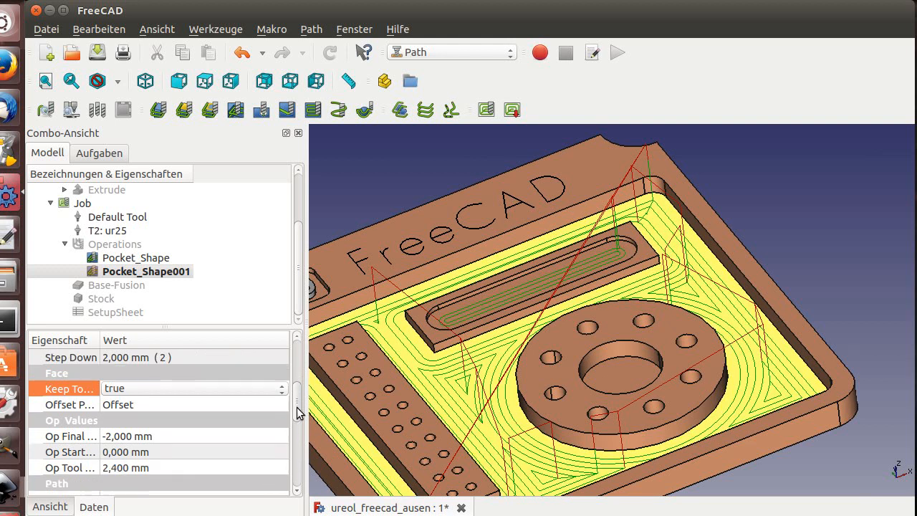
{"action": "left_click_drag", "start_coordinate": [299, 423], "coordinate": [299, 457]}
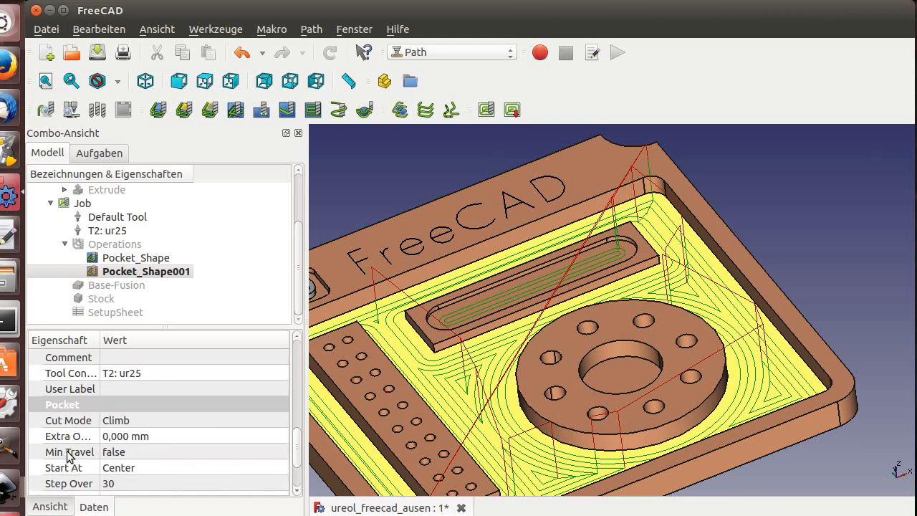
{"action": "left_click", "coordinate": [130, 453]}
{"action": "left_click", "coordinate": [132, 453]}
{"action": "left_click", "coordinate": [134, 468]}
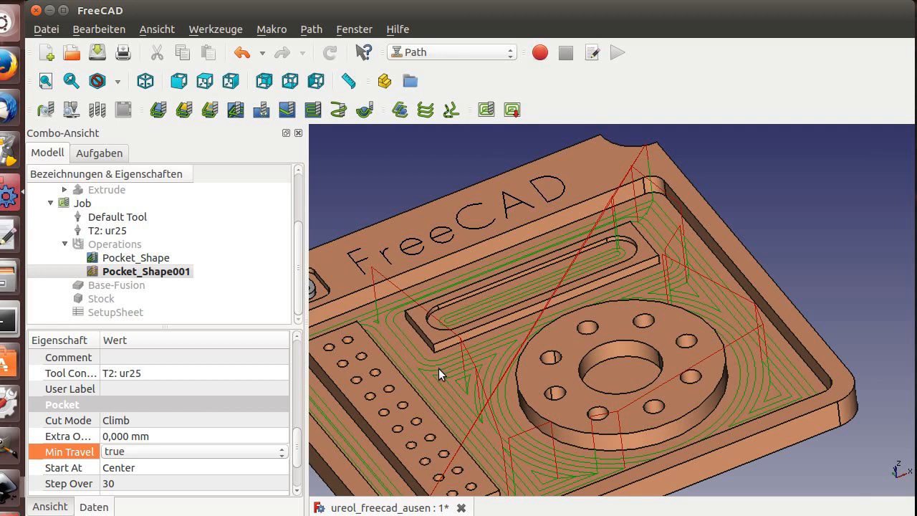
{"action": "scroll", "coordinate": [443, 373], "scroll_direction": "down", "scroll_amount": 3}
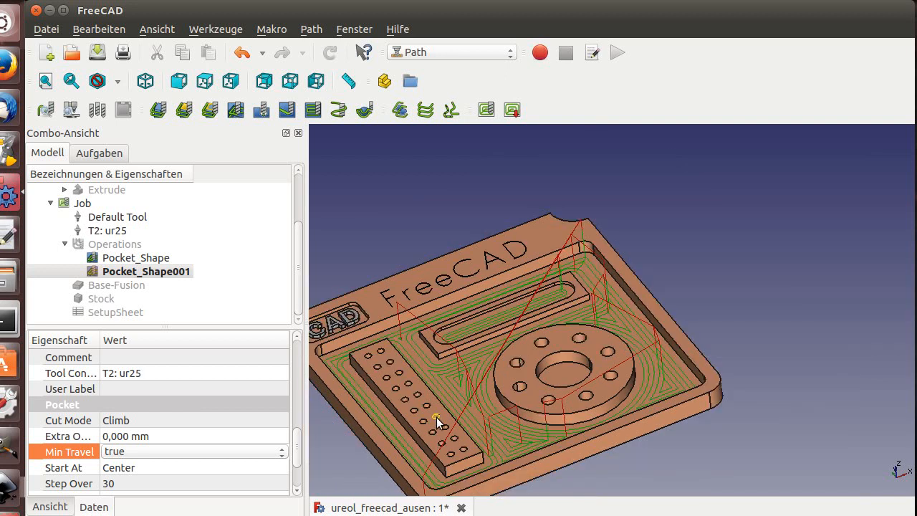
{"action": "scroll", "coordinate": [436, 417], "scroll_direction": "up", "scroll_amount": 4}
{"action": "scroll", "coordinate": [437, 417], "scroll_direction": "down", "scroll_amount": 3}
{"action": "scroll", "coordinate": [437, 417], "scroll_direction": "up", "scroll_amount": 3}
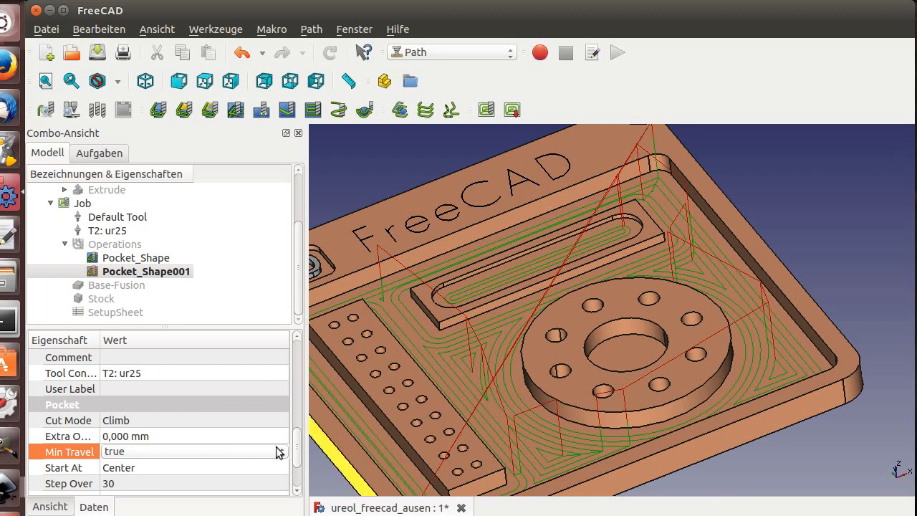
Set the floor pocket's start point to x 15, y 12 and z 1.
{"action": "scroll", "coordinate": [299, 445], "scroll_direction": "down", "scroll_amount": 2}
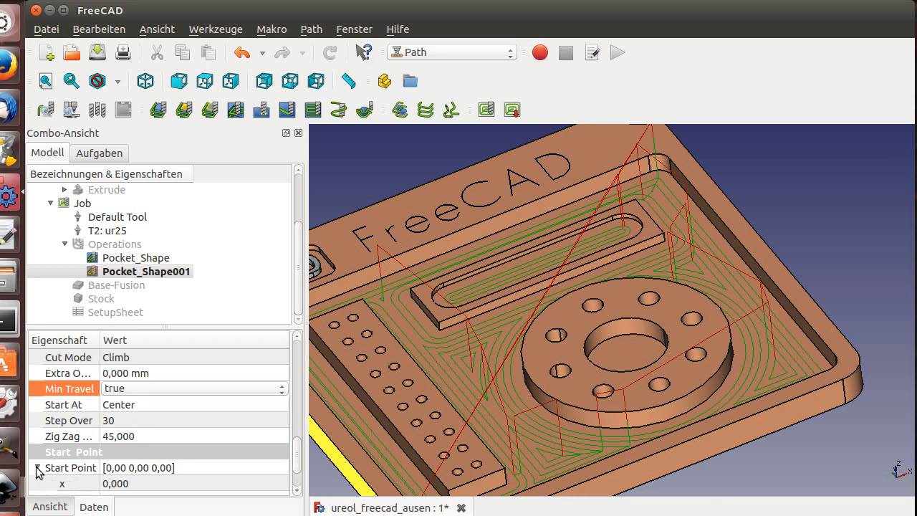
{"action": "left_click", "coordinate": [37, 468]}
{"action": "scroll", "coordinate": [298, 464], "scroll_direction": "down", "scroll_amount": 1}
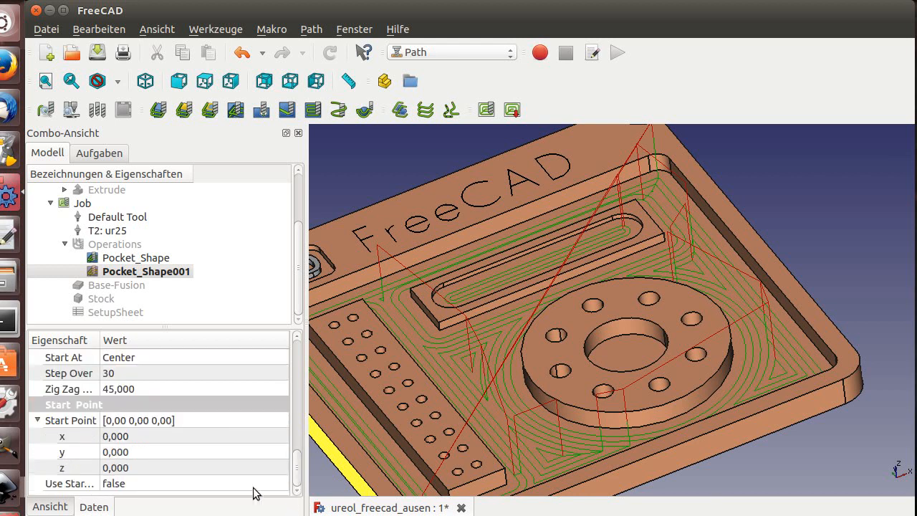
{"action": "left_click", "coordinate": [145, 436]}
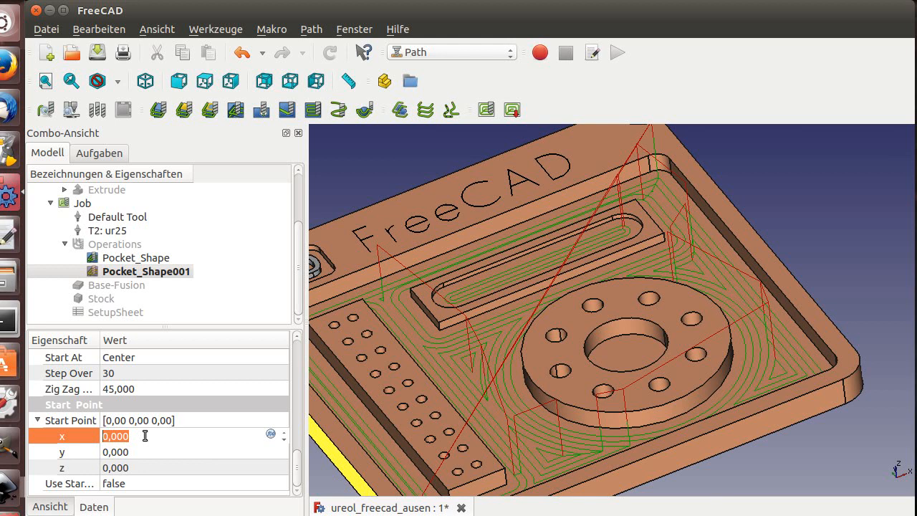
{"action": "type", "text": "15"}
{"action": "key", "text": "Return"}
{"action": "left_click", "coordinate": [143, 451]}
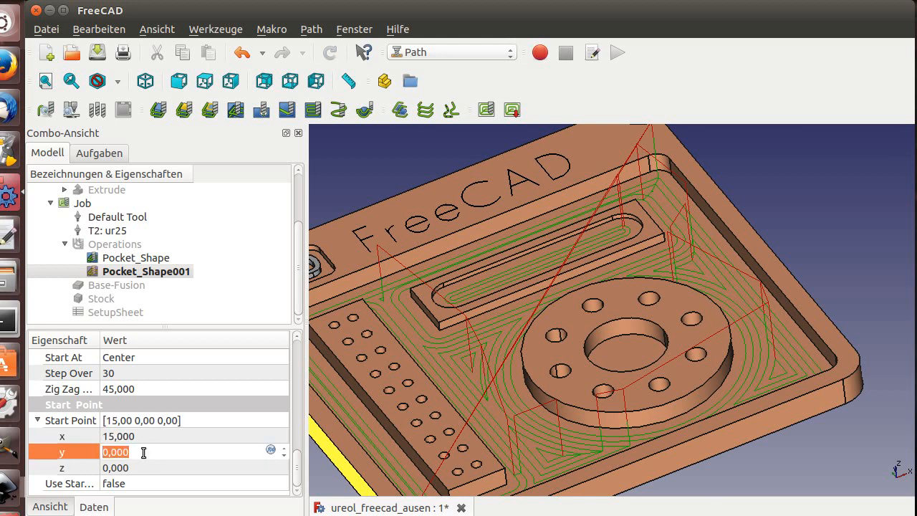
{"action": "type", "text": "12"}
{"action": "key", "text": "Return"}
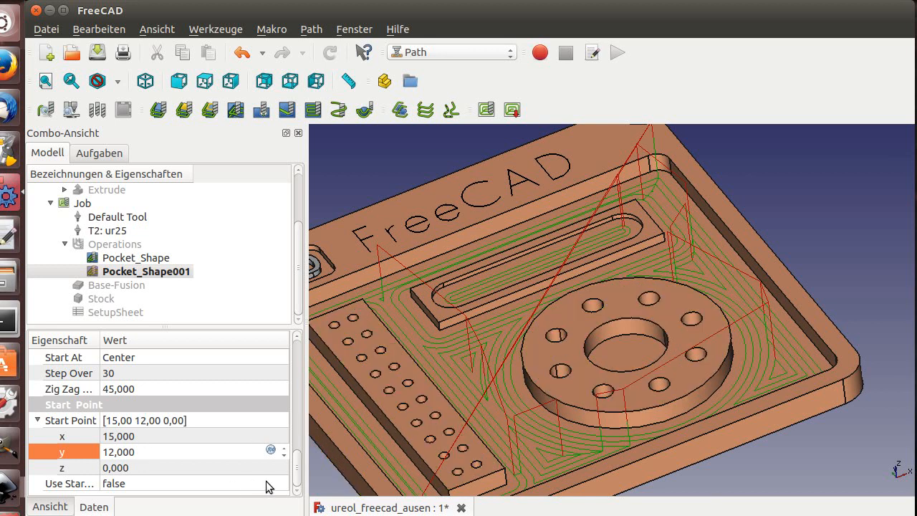
{"action": "left_click", "coordinate": [216, 465]}
{"action": "type", "text": "1"}
{"action": "key", "text": "Return"}
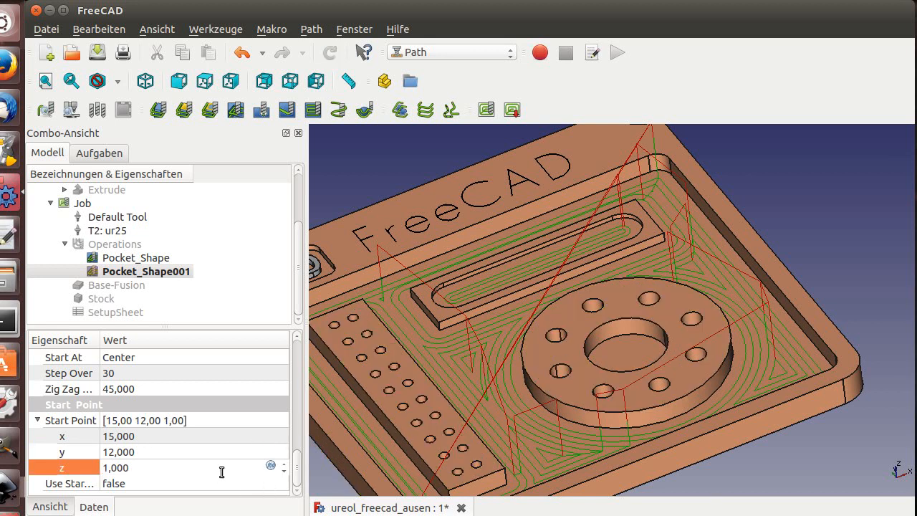
Set the floor pocket's Use Start Point property to true, recompute and inspect the toolpath around the round boss.
{"action": "left_click", "coordinate": [167, 484]}
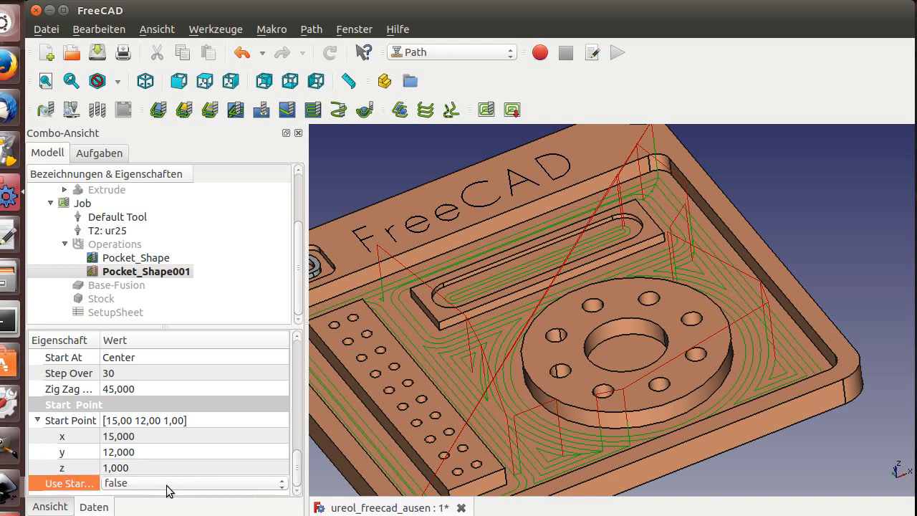
{"action": "left_click", "coordinate": [167, 491]}
{"action": "left_click", "coordinate": [164, 497]}
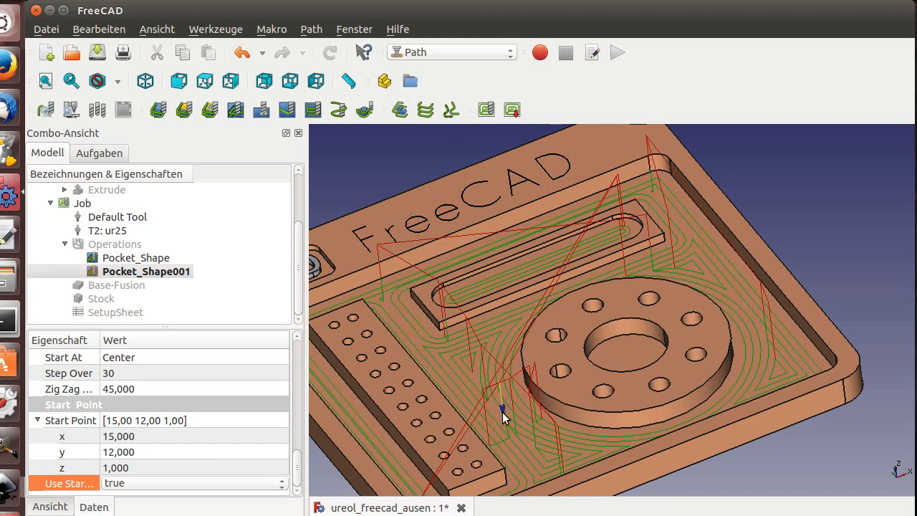
{"action": "scroll", "coordinate": [494, 458], "scroll_direction": "up", "scroll_amount": 4}
{"action": "scroll", "coordinate": [512, 449], "scroll_direction": "down", "scroll_amount": 2}
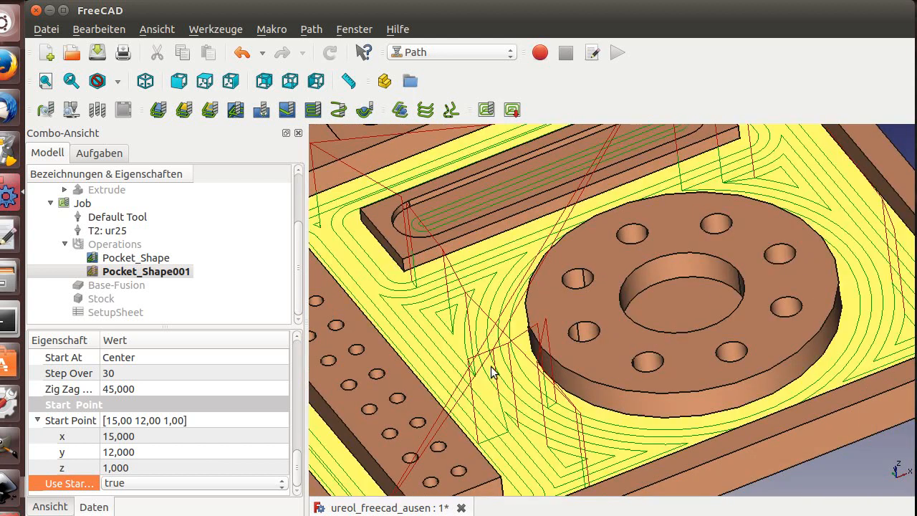
{"action": "scroll", "coordinate": [559, 447], "scroll_direction": "down", "scroll_amount": 6}
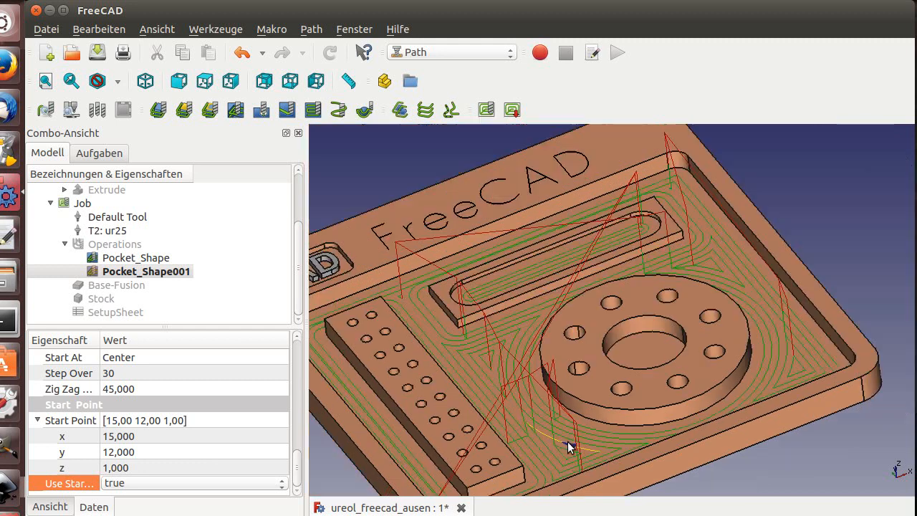
{"action": "mouse_move", "coordinate": [589, 454]}
{"action": "middle_mouse_down"}
{"action": "mouse_move", "coordinate": [557, 414]}
{"action": "mouse_move", "coordinate": [564, 403]}
{"action": "mouse_move", "coordinate": [572, 453]}
{"action": "middle_mouse_up"}
{"action": "scroll", "coordinate": [572, 453], "scroll_direction": "up", "scroll_amount": 5}
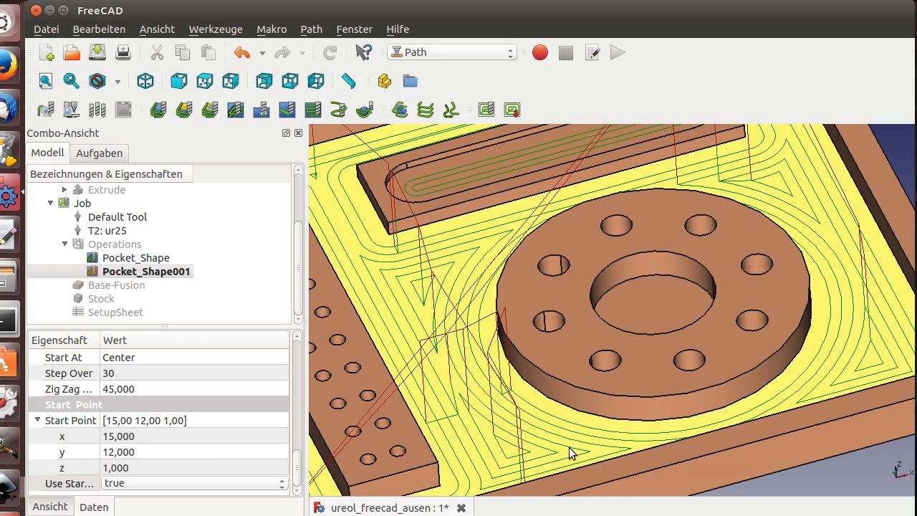
{"action": "scroll", "coordinate": [569, 452], "scroll_direction": "down", "scroll_amount": 3}
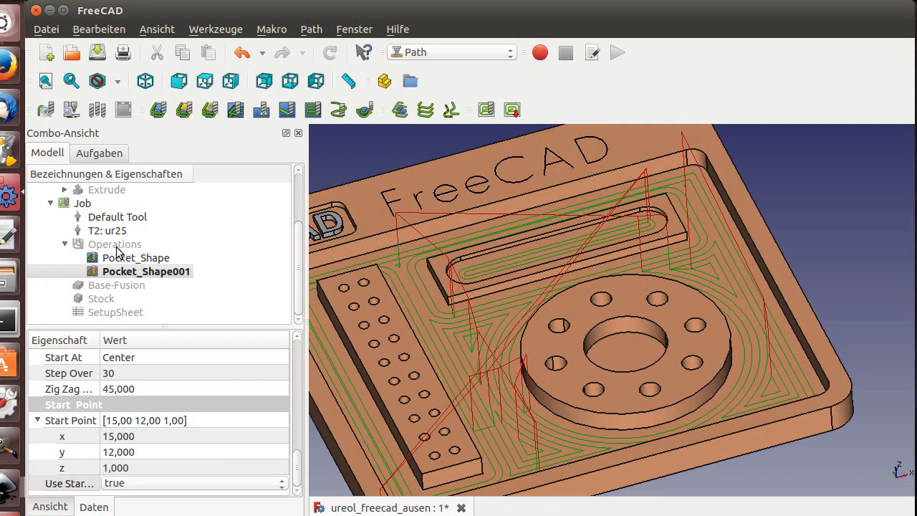
Post-process the whole job to G-code, overwriting the existing file vid_07.ngc.
{"action": "left_click", "coordinate": [83, 204]}
{"action": "left_click", "coordinate": [513, 109]}
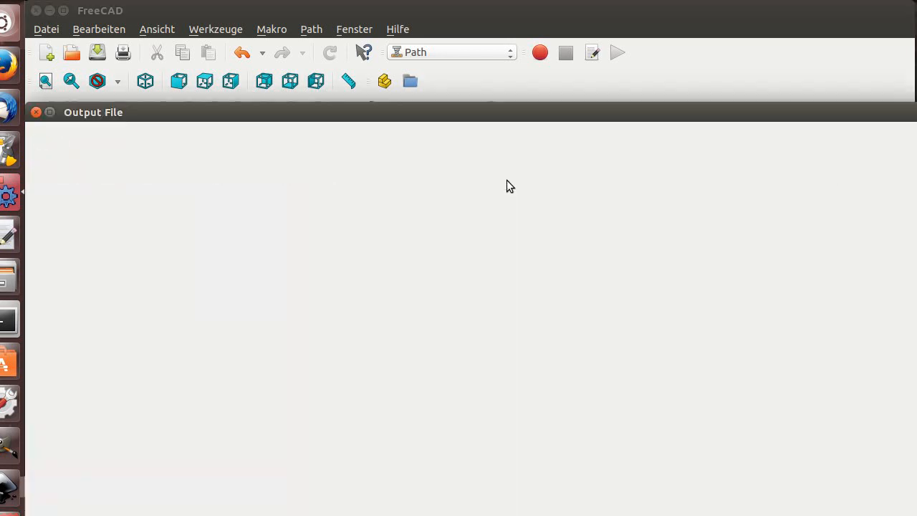
{"action": "double_click", "coordinate": [188, 292]}
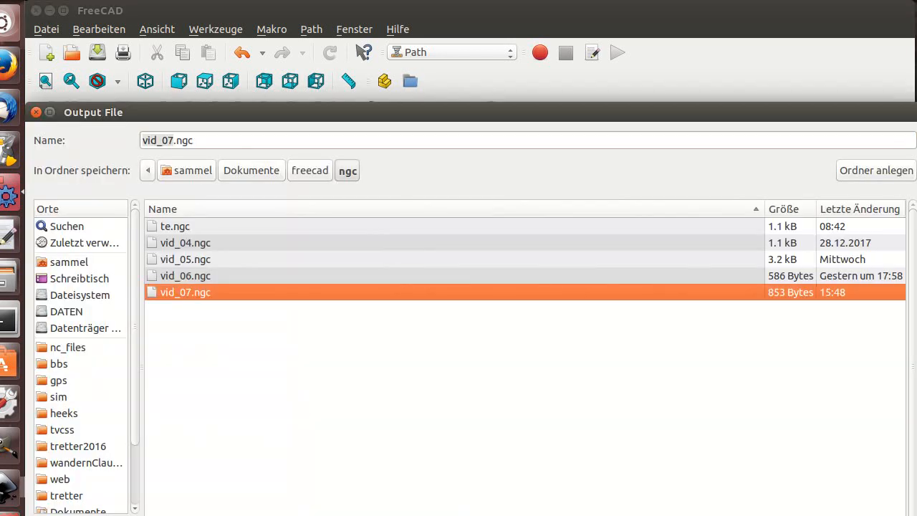
{"action": "left_click", "coordinate": [561, 409]}
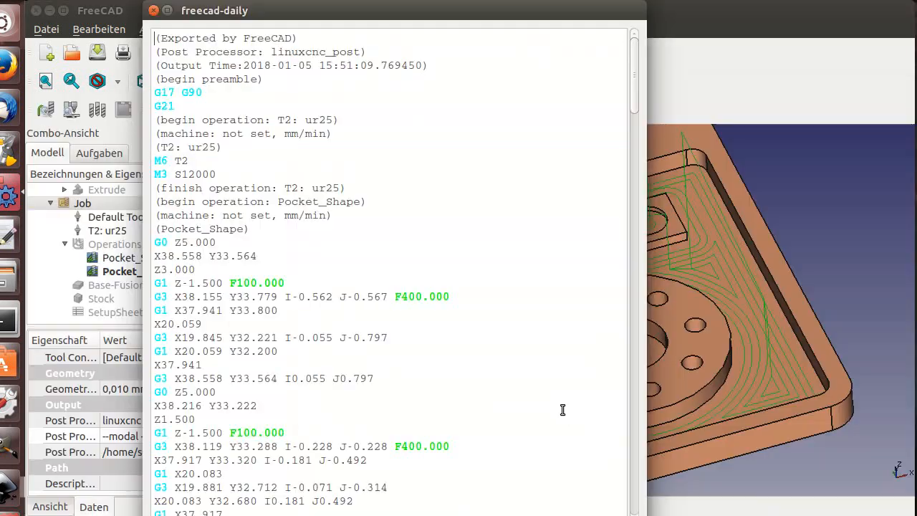
Review the exported G-code for both pocket operations, checking the repeated T2: ur25 tool change block, and close the listing.
{"action": "scroll", "coordinate": [280, 292], "scroll_direction": "down", "scroll_amount": 4}
{"action": "scroll", "coordinate": [280, 292], "scroll_direction": "down", "scroll_amount": 20}
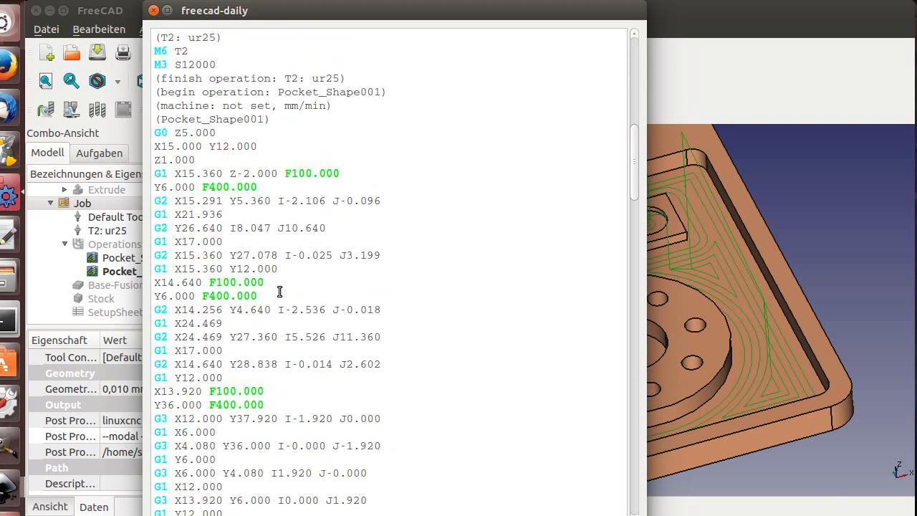
{"action": "scroll", "coordinate": [279, 291], "scroll_direction": "down", "scroll_amount": 6}
{"action": "scroll", "coordinate": [279, 291], "scroll_direction": "up", "scroll_amount": 20}
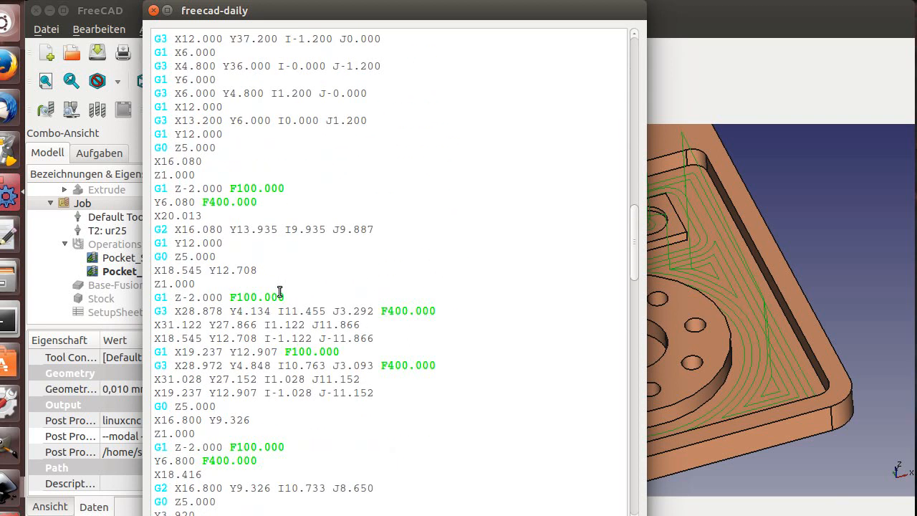
{"action": "scroll", "coordinate": [280, 292], "scroll_direction": "down", "scroll_amount": 5}
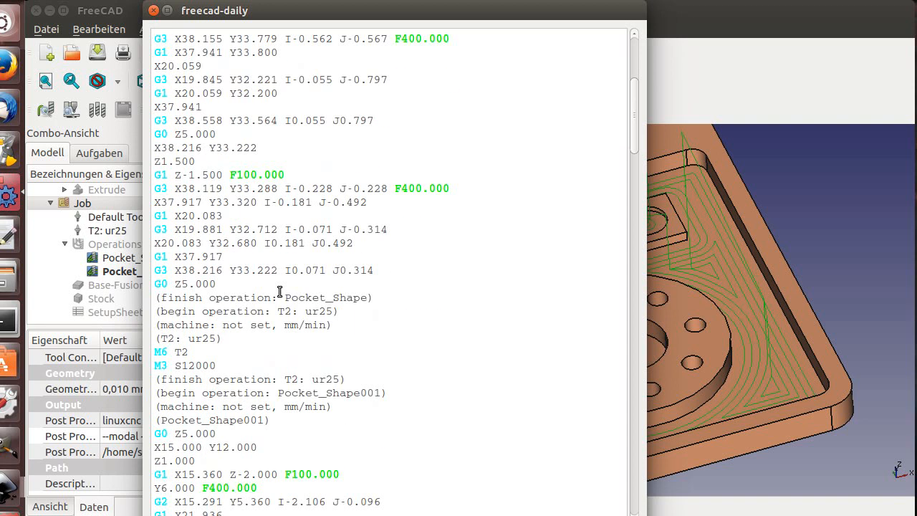
{"action": "left_click_drag", "start_coordinate": [157, 306], "coordinate": [416, 348]}
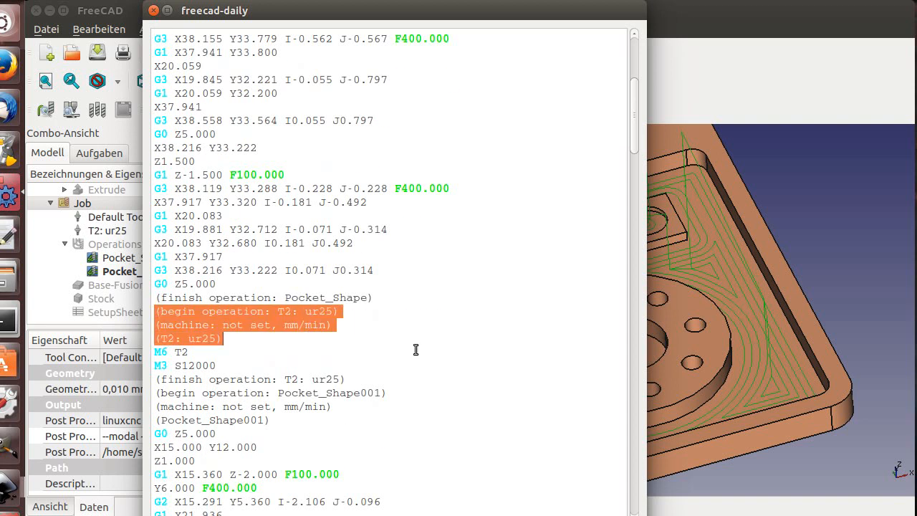
{"action": "left_click", "coordinate": [416, 349]}
{"action": "scroll", "coordinate": [419, 346], "scroll_direction": "up", "scroll_amount": 5}
{"action": "scroll", "coordinate": [419, 346], "scroll_direction": "up", "scroll_amount": 1}
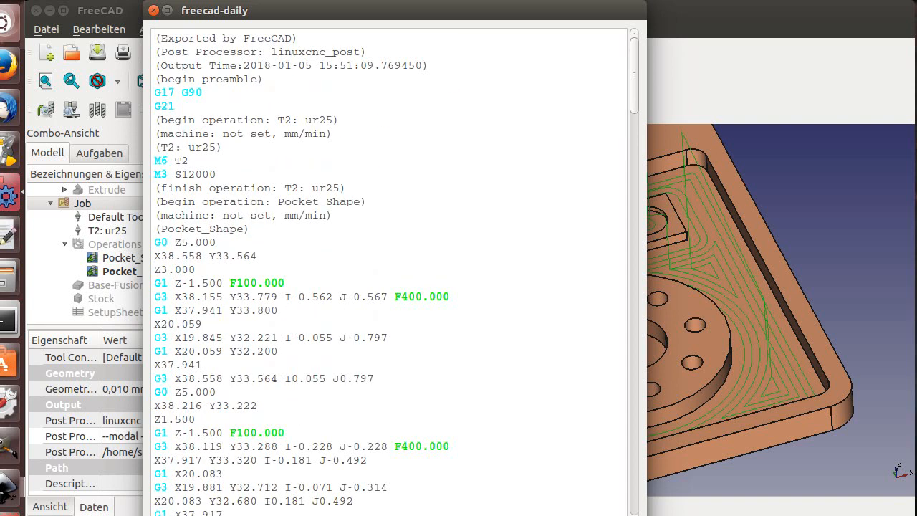
{"action": "key", "text": "Escape"}
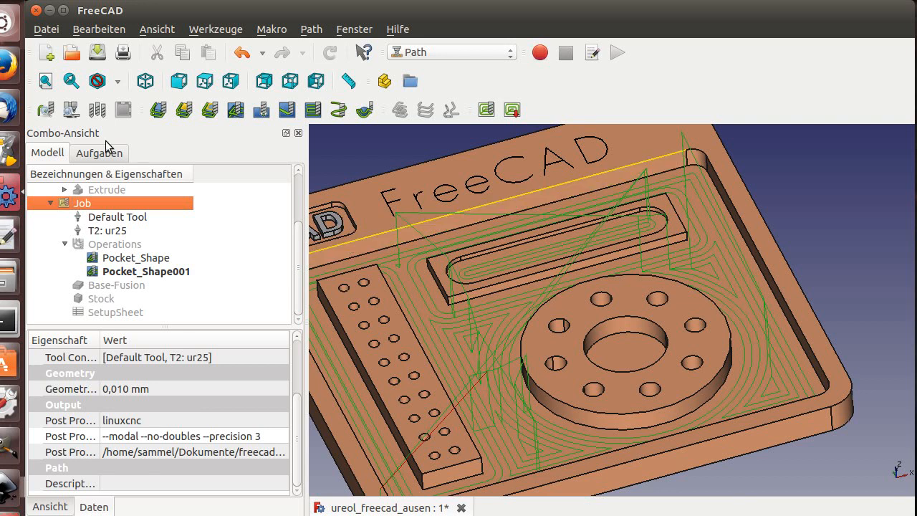
Run the path simulation of the job's two pocket operations at full speed and accuracy, stop it and leave the simulator.
{"action": "left_click", "coordinate": [75, 111]}
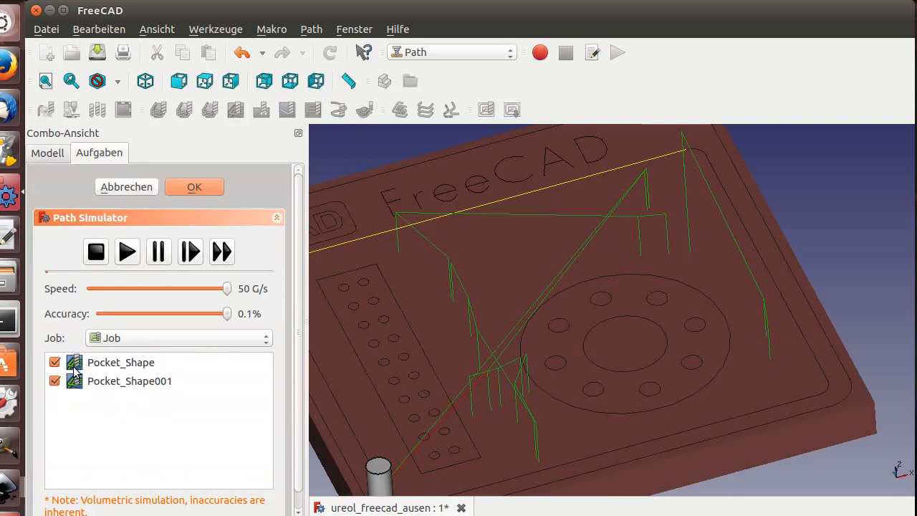
{"action": "left_click", "coordinate": [192, 187]}
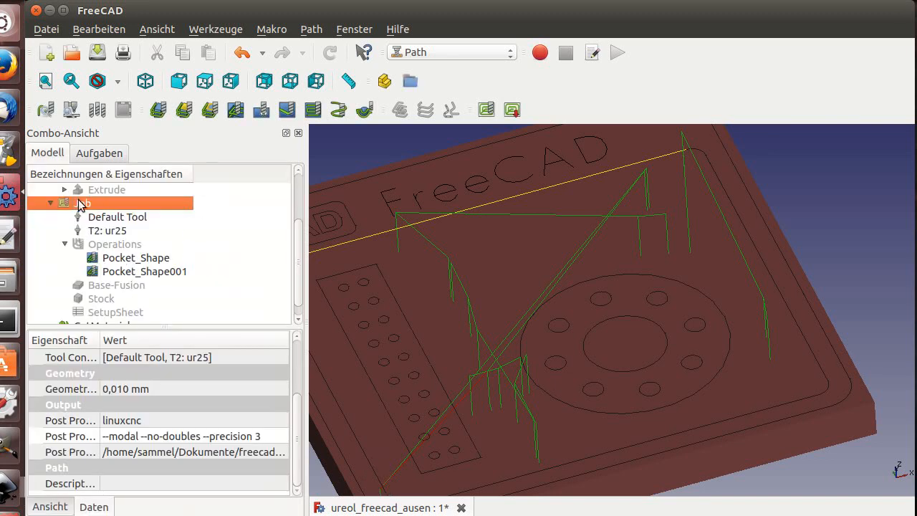
{"action": "left_click", "coordinate": [71, 109]}
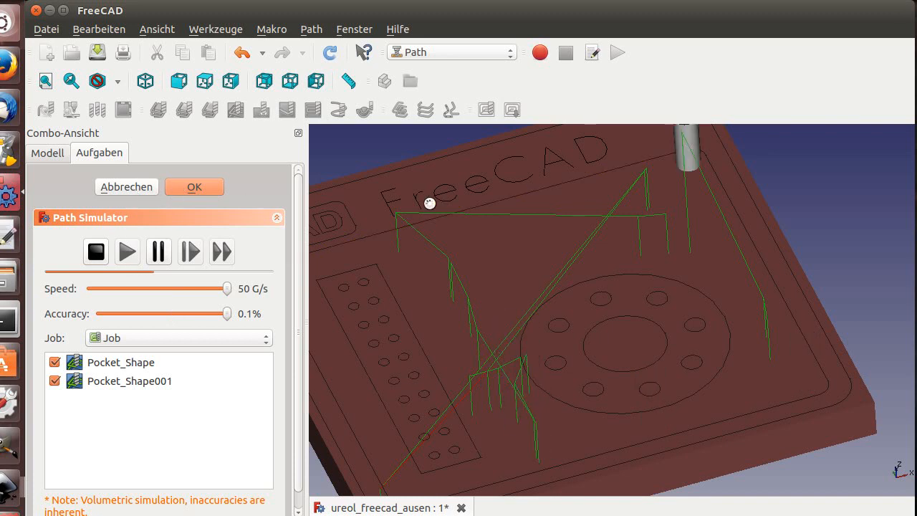
{"action": "key", "text": "Escape"}
{"action": "left_click", "coordinate": [577, 304]}
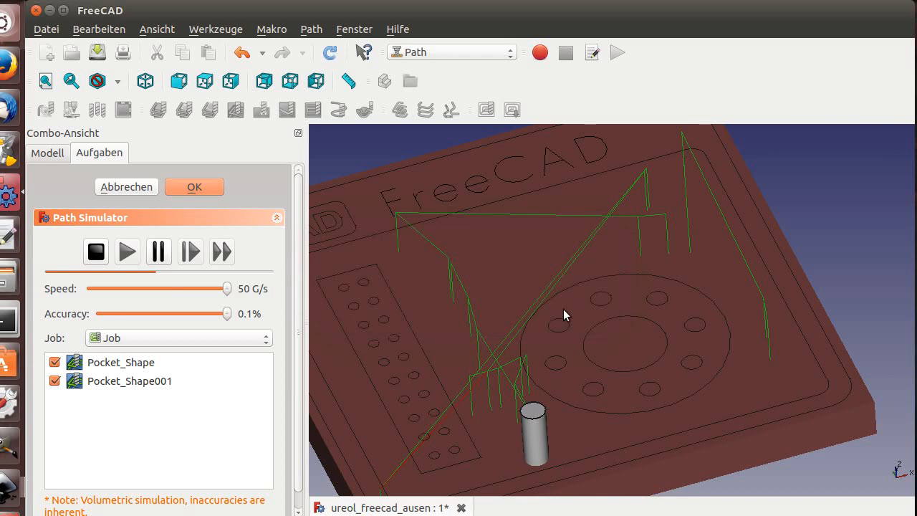
{"action": "left_click", "coordinate": [95, 252]}
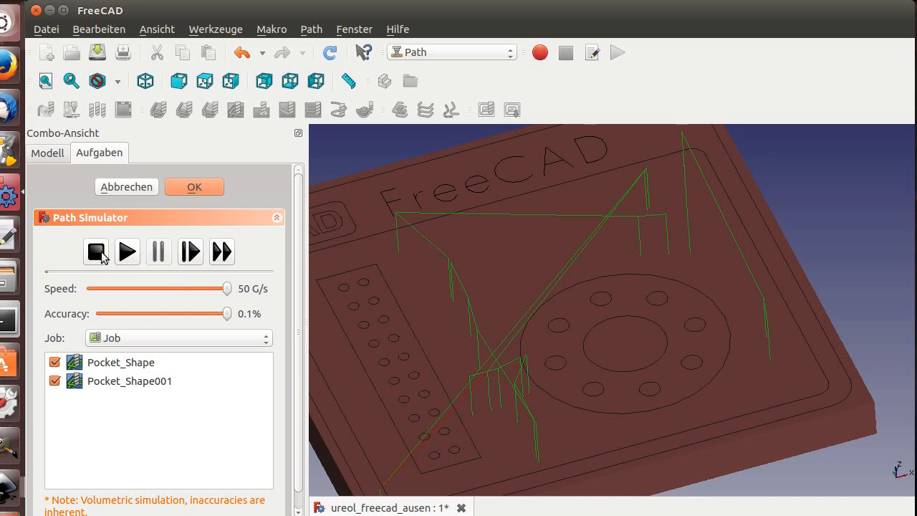
{"action": "left_click", "coordinate": [148, 192]}
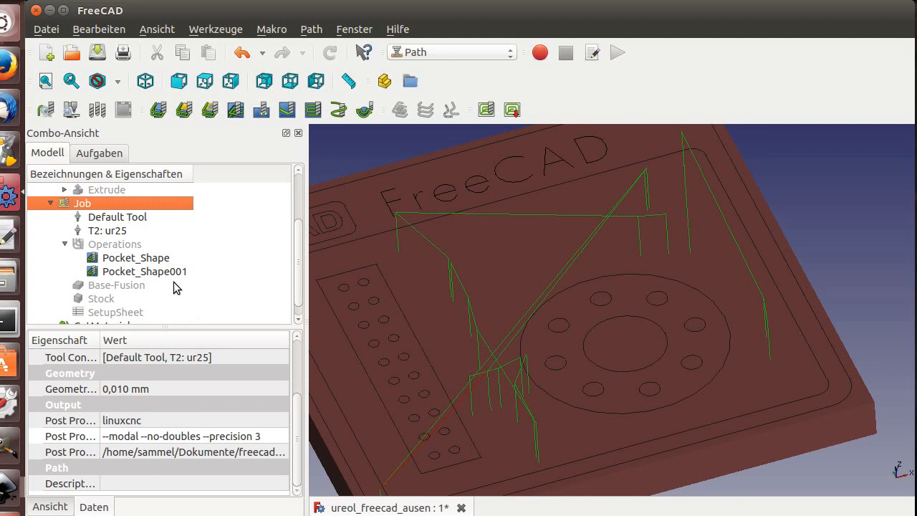
Delete the leftover CutMaterial mesh from the model tree.
{"action": "scroll", "coordinate": [173, 283], "scroll_direction": "down", "scroll_amount": 1}
{"action": "left_click", "coordinate": [112, 313]}
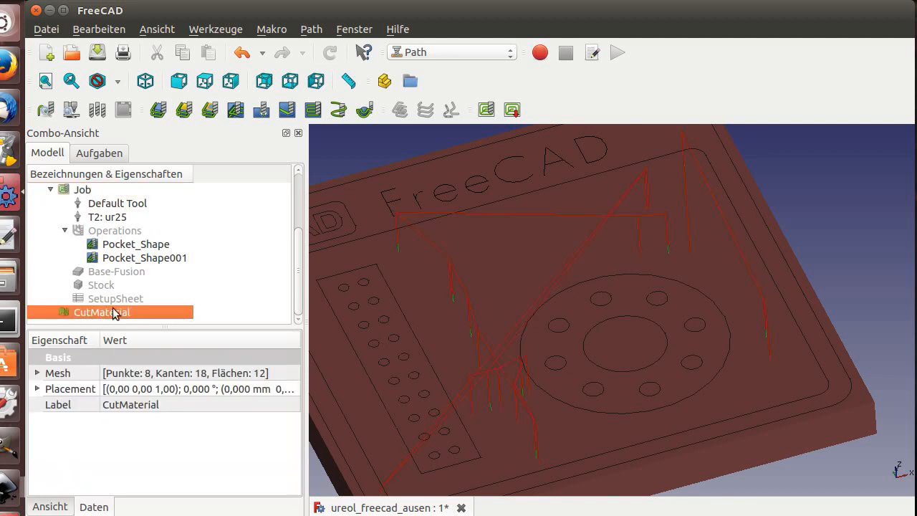
{"action": "key", "text": "Delete"}
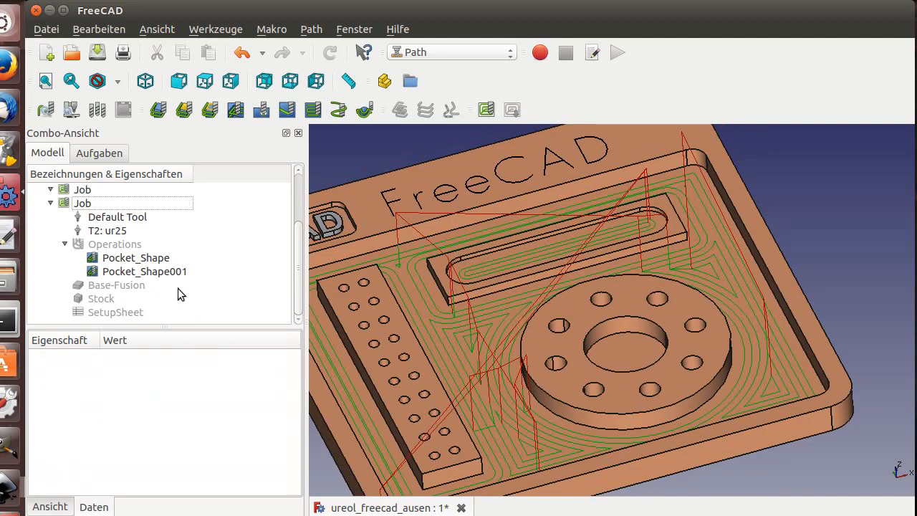
Restart the path simulation of the job with both pocket operations included.
{"action": "left_click", "coordinate": [71, 110]}
{"action": "left_click", "coordinate": [129, 263]}
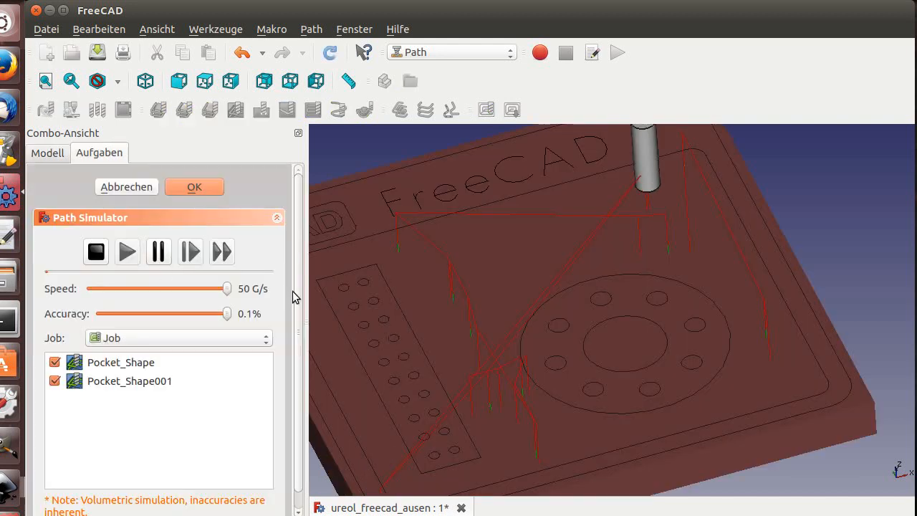